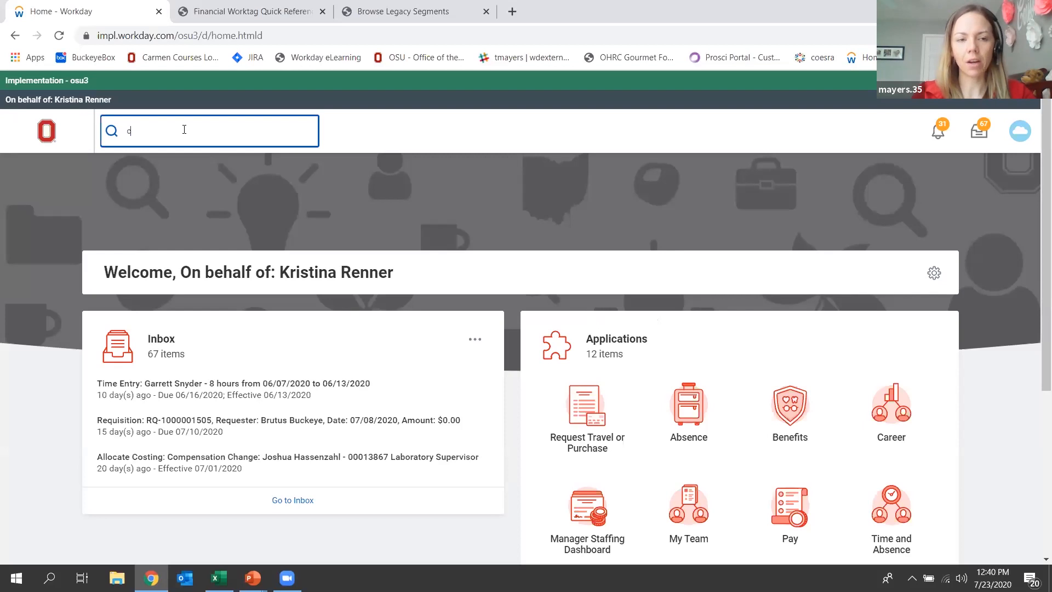
# Find and open the Create Request task, and browse the list of all request types.
pyautogui.write('re')
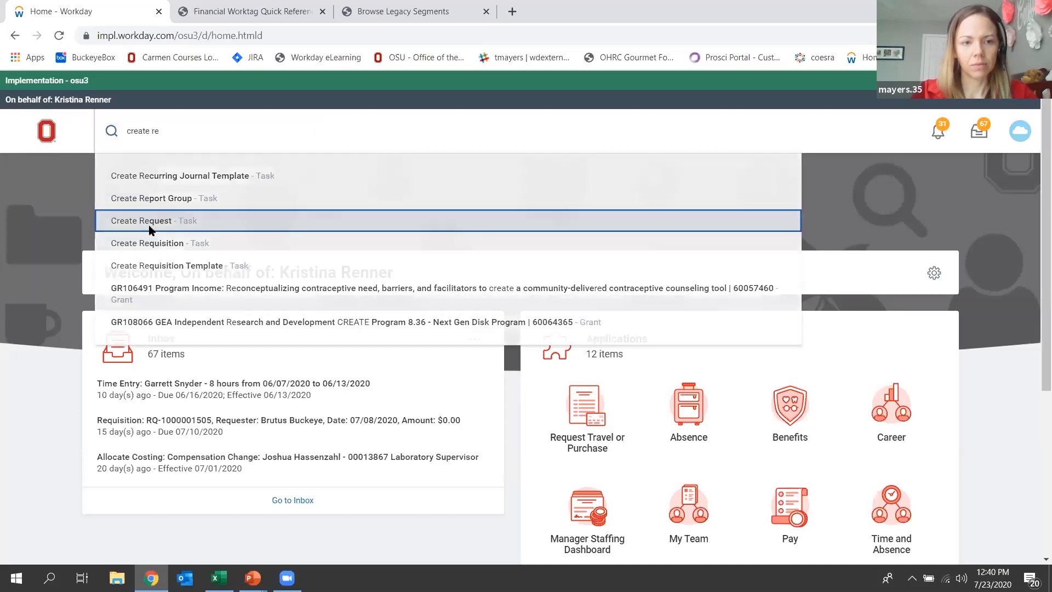
pyautogui.click(149, 224)
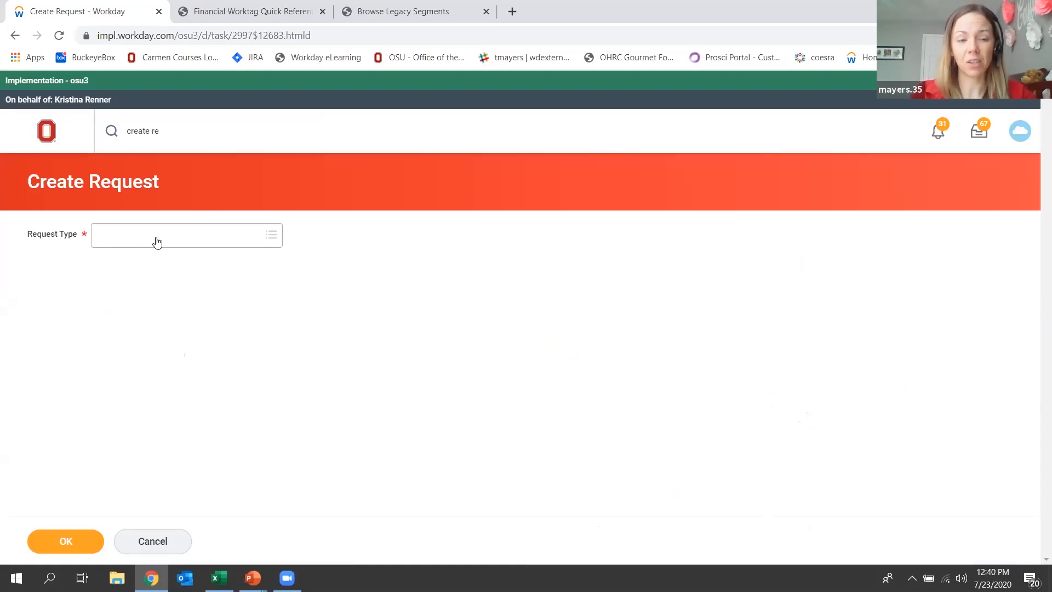
pyautogui.click(157, 241)
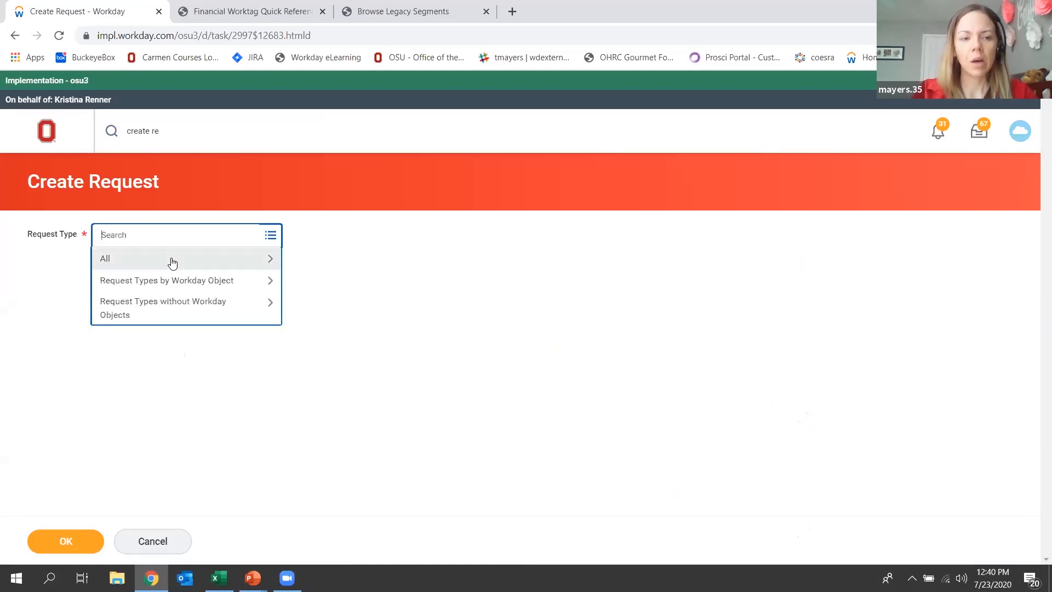
pyautogui.click(172, 262)
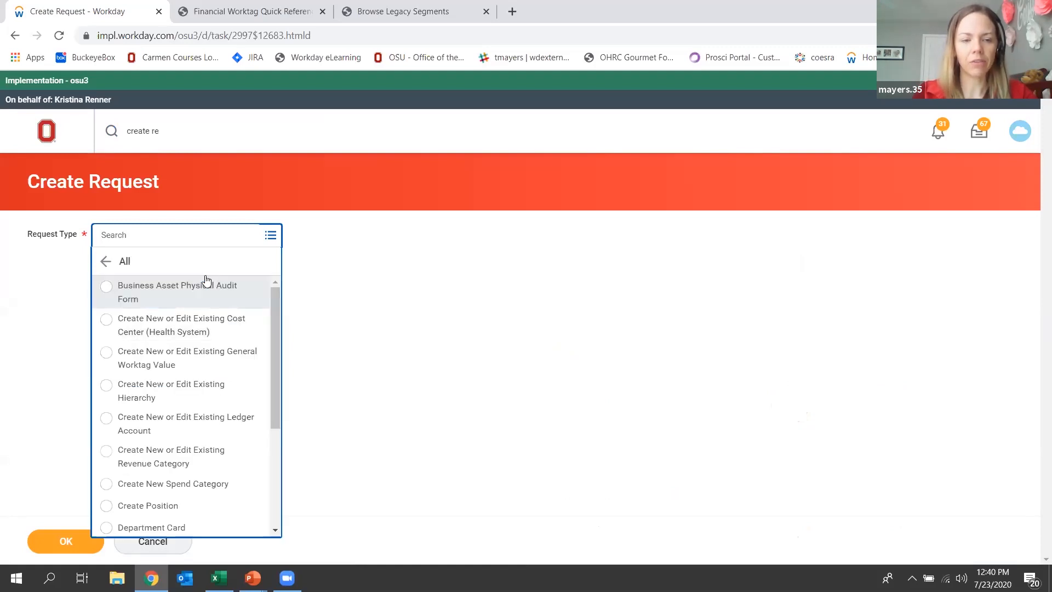
pyautogui.moveTo(276, 297)
pyautogui.mouseDown()
pyautogui.moveTo(282, 403)
pyautogui.moveTo(278, 295)
pyautogui.mouseUp()
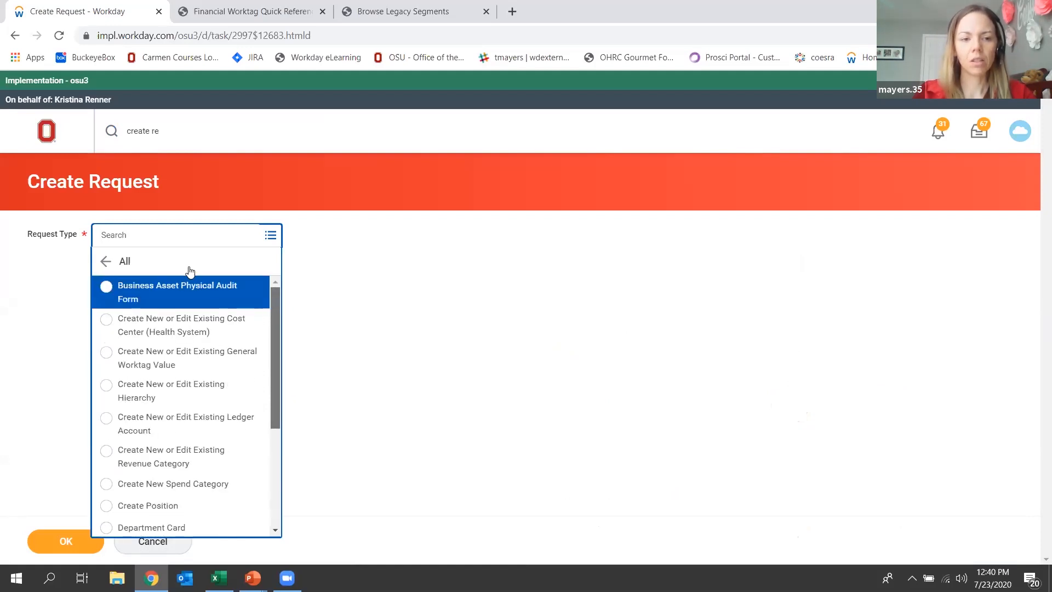
# Search the request types for "new cost center", choose New Cost Center (UNIV/OSUHP) and open its request form.
pyautogui.click(156, 235)
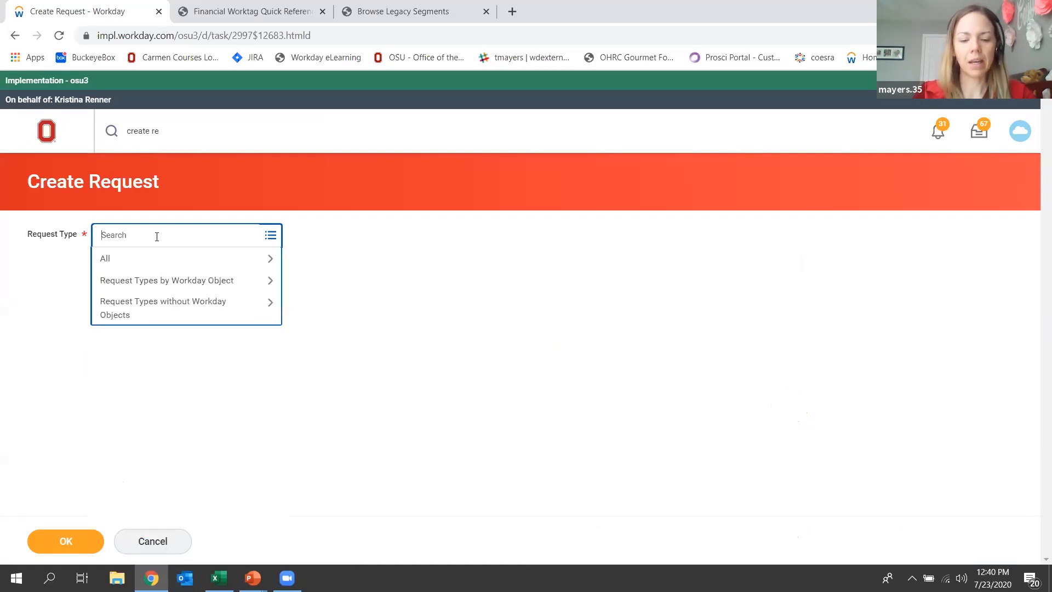
pyautogui.write('new cost center')
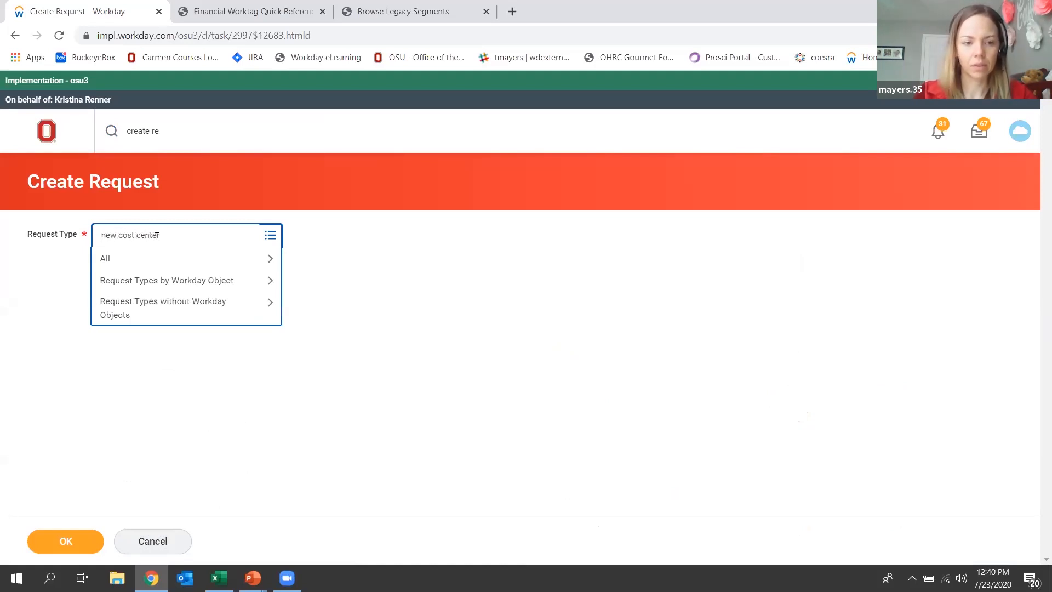
pyautogui.press('Return')
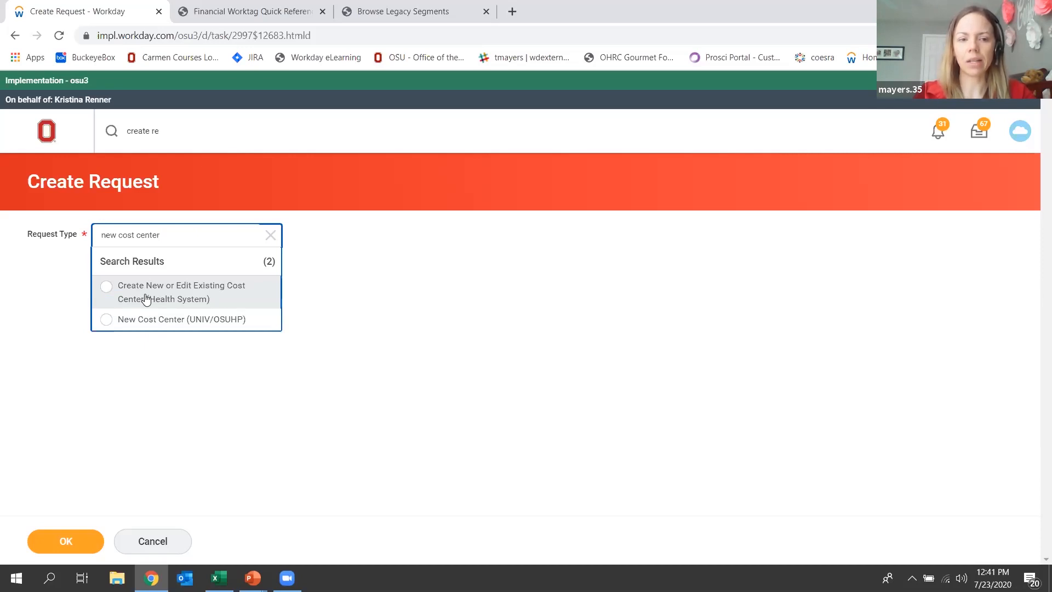
pyautogui.click(163, 323)
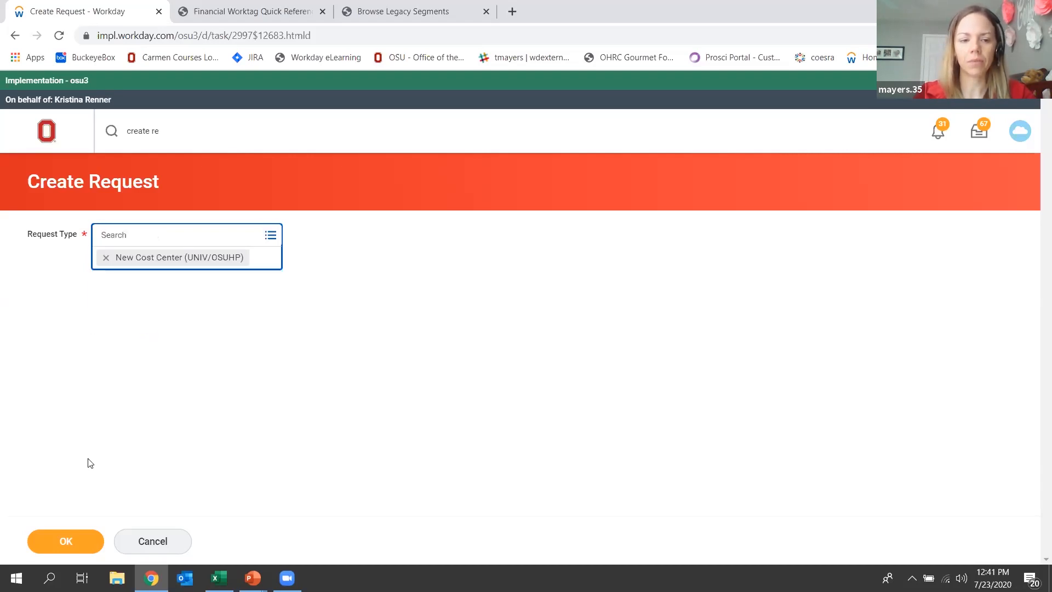
pyautogui.click(54, 540)
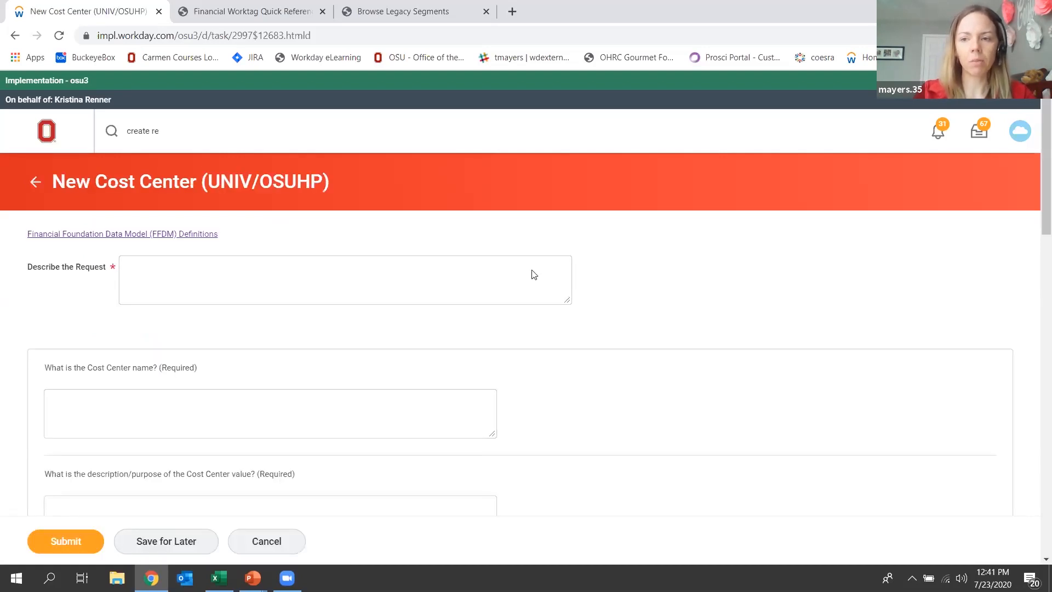
# Describe the request as "new cost center".
pyautogui.moveTo(1034, 122); pyautogui.dragTo(1034, 165)
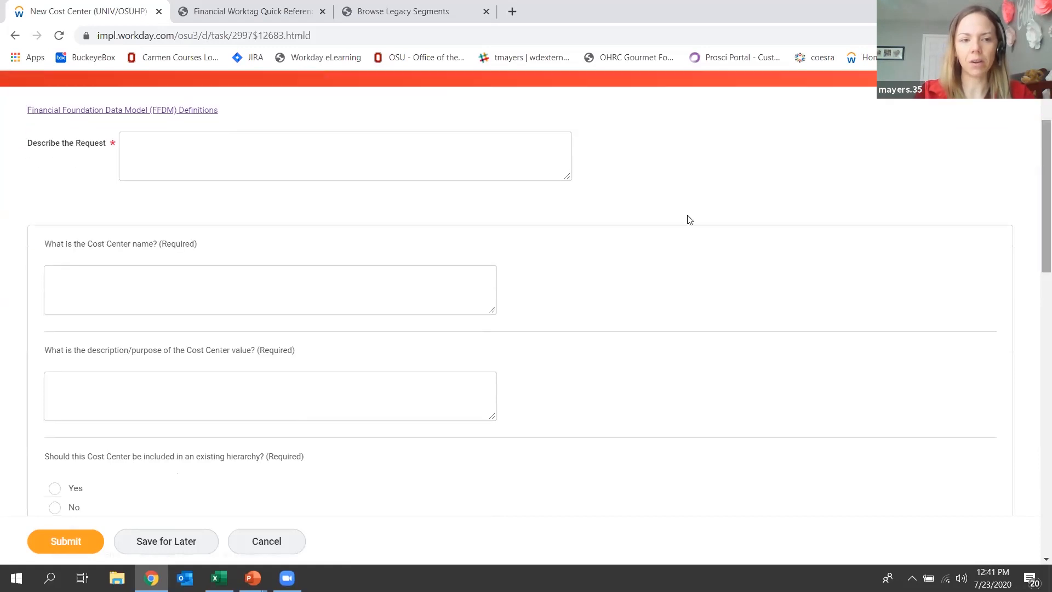
pyautogui.click(389, 160)
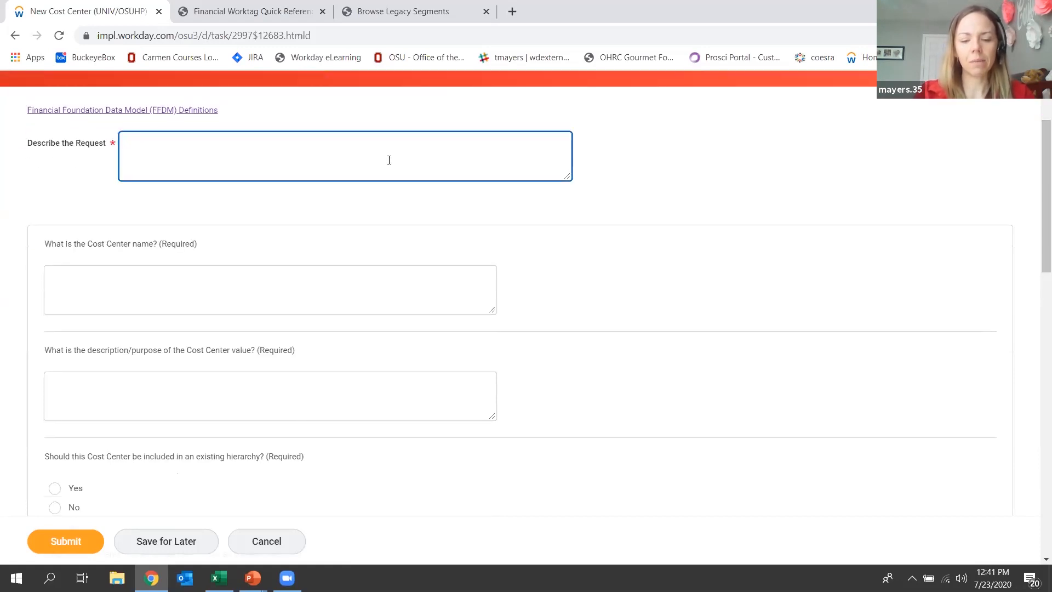
pyautogui.write('new ')
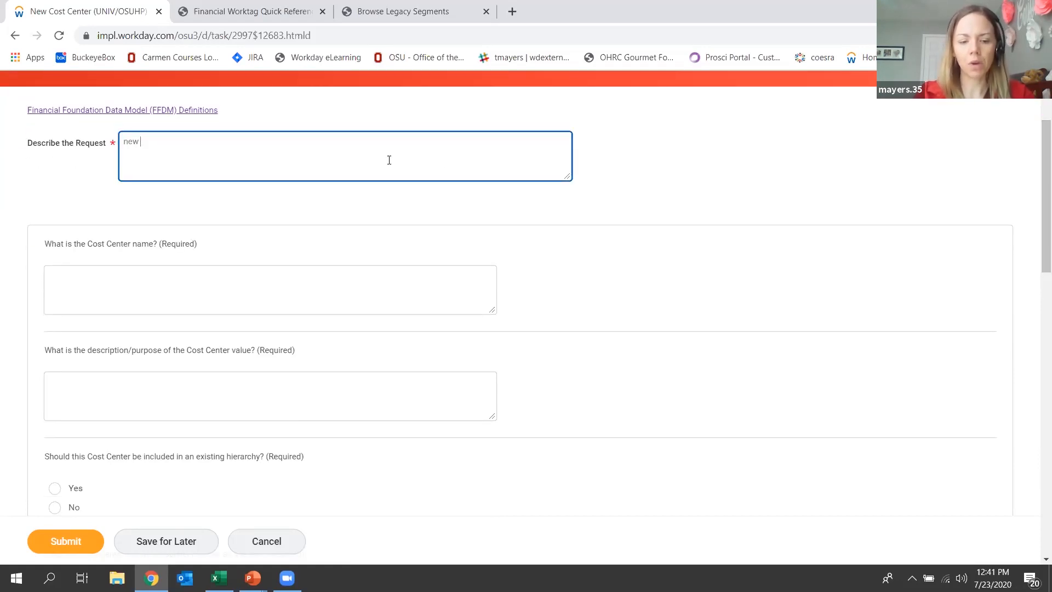
pyautogui.write('cost center')
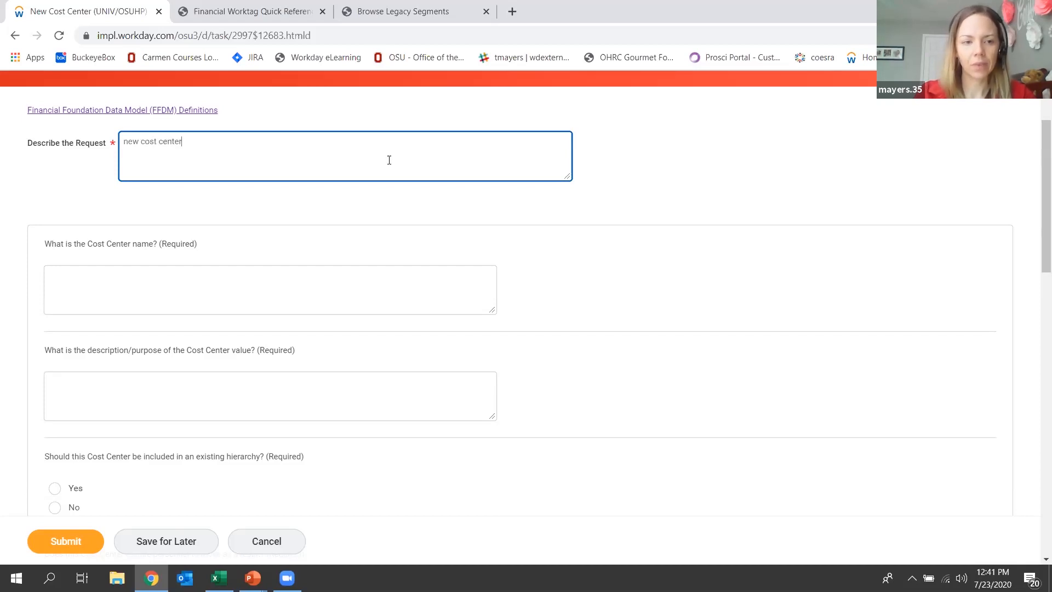
# Enter "Center for Aviation Studies" as the Cost Center name.
pyautogui.click(127, 289)
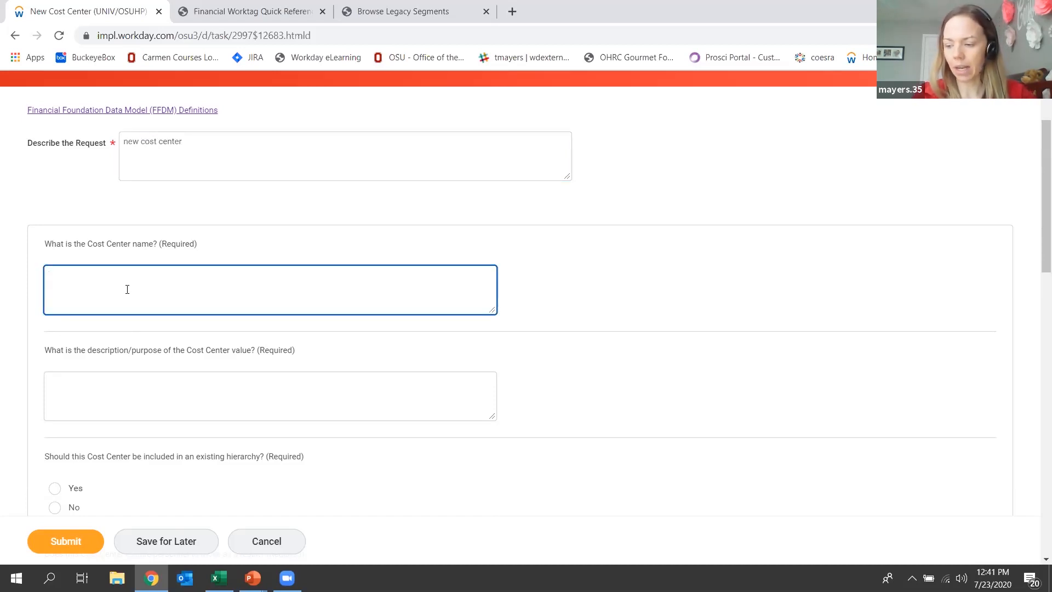
pyautogui.write('Cente')
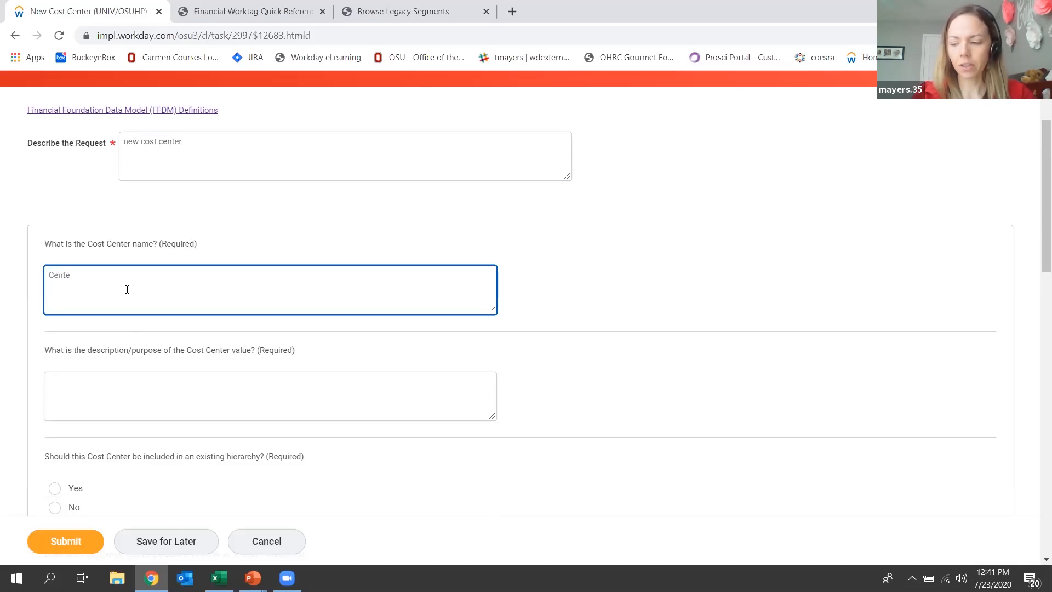
pyautogui.write('r for Aviation Studies')
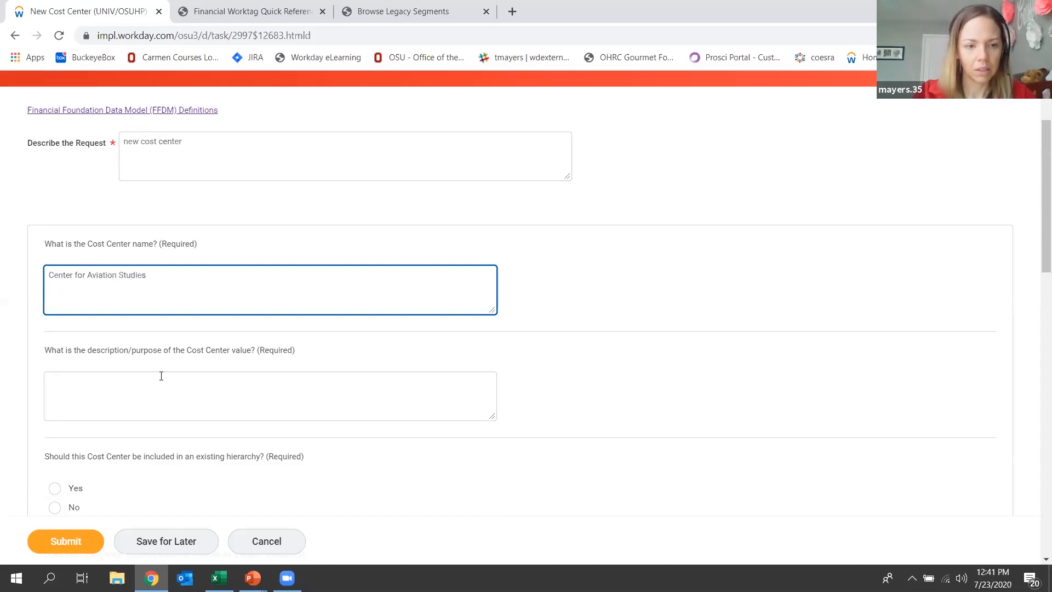
# Enter "we have a new center" as the description and purpose of the Cost Center value.
pyautogui.click(168, 406)
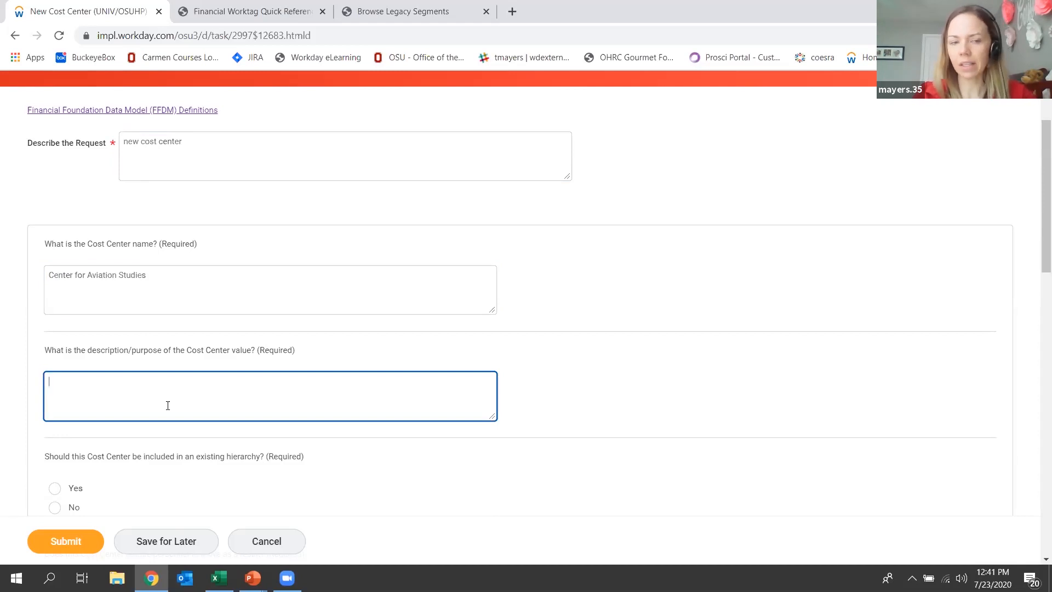
pyautogui.write('we have a new center')
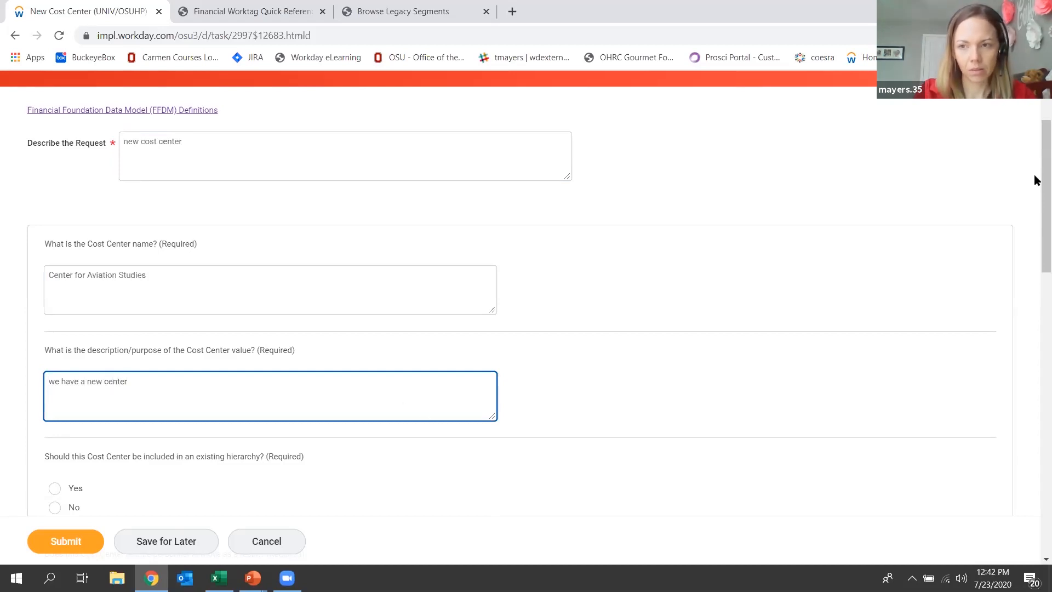
# Answer Yes to including the Cost Center in an existing hierarchy and give "Research Operations" as its lowest level.
pyautogui.scroll(-3, 1036, 219)
pyautogui.scroll(-2, 1034, 231)
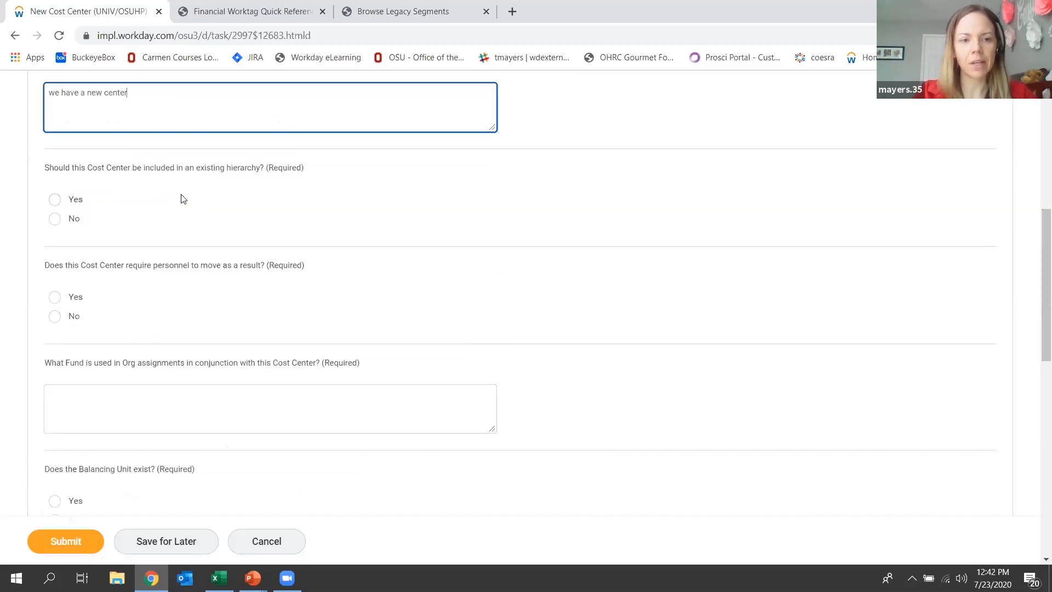
pyautogui.click(62, 202)
pyautogui.click(121, 318)
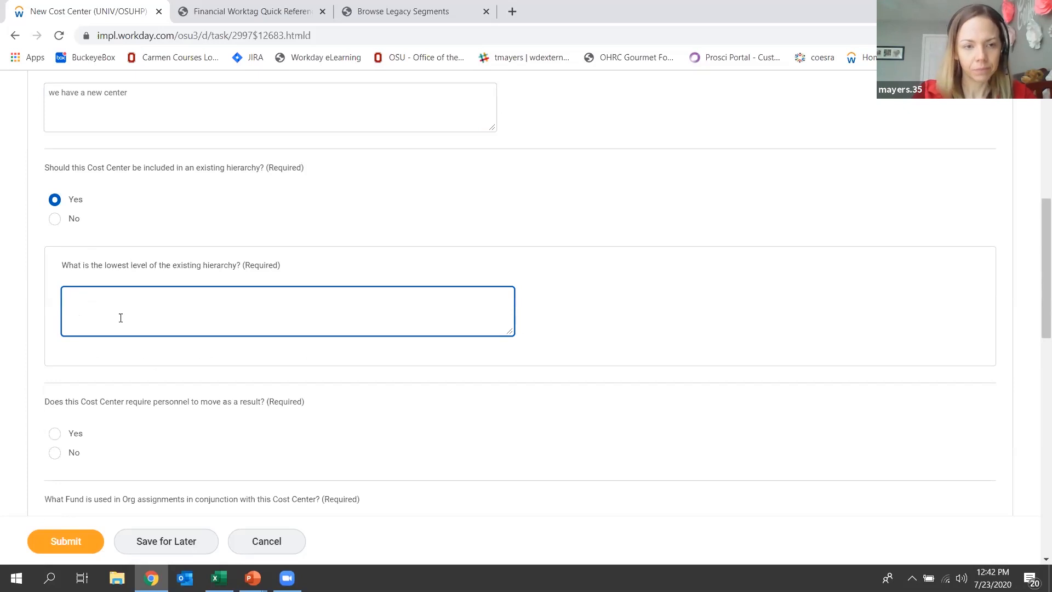
pyautogui.write('Research ')
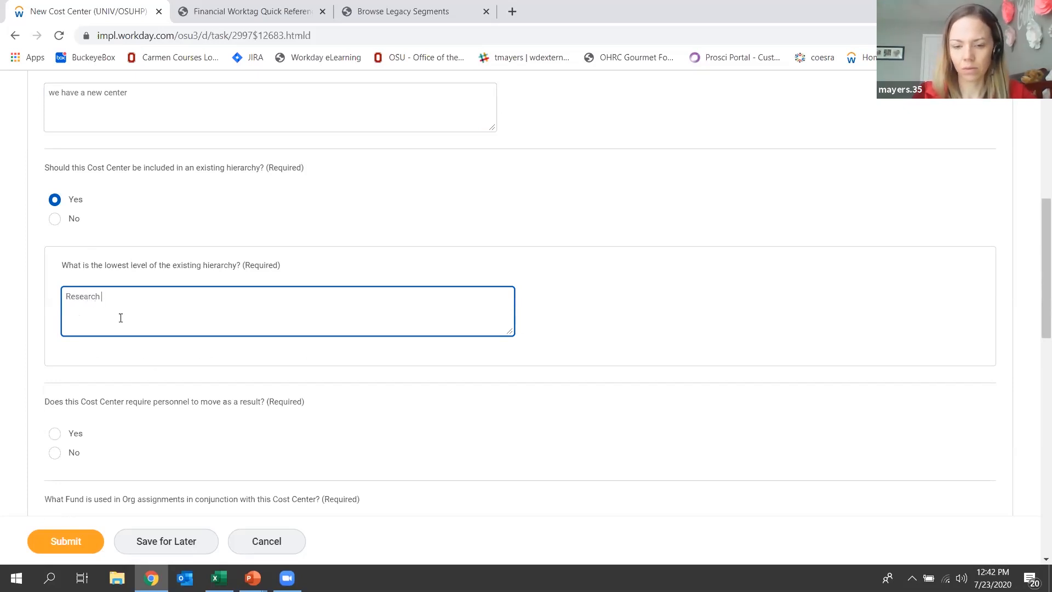
pyautogui.write('Operations')
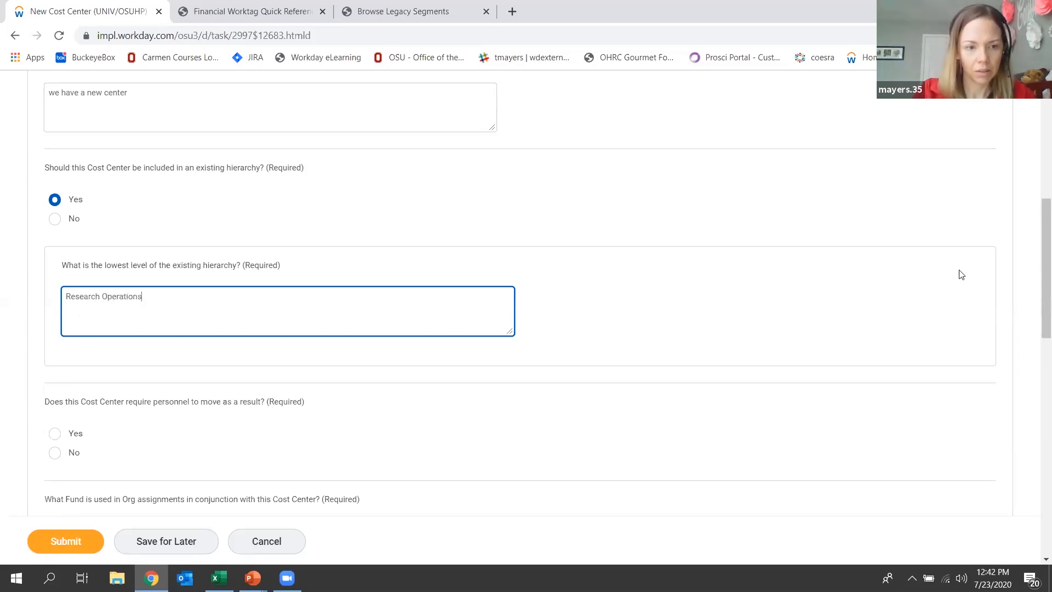
# Answer Yes to personnel moving as a result and enter "General Fund" as the Fund used in Org assignments.
pyautogui.scroll(-5, 1034, 263)
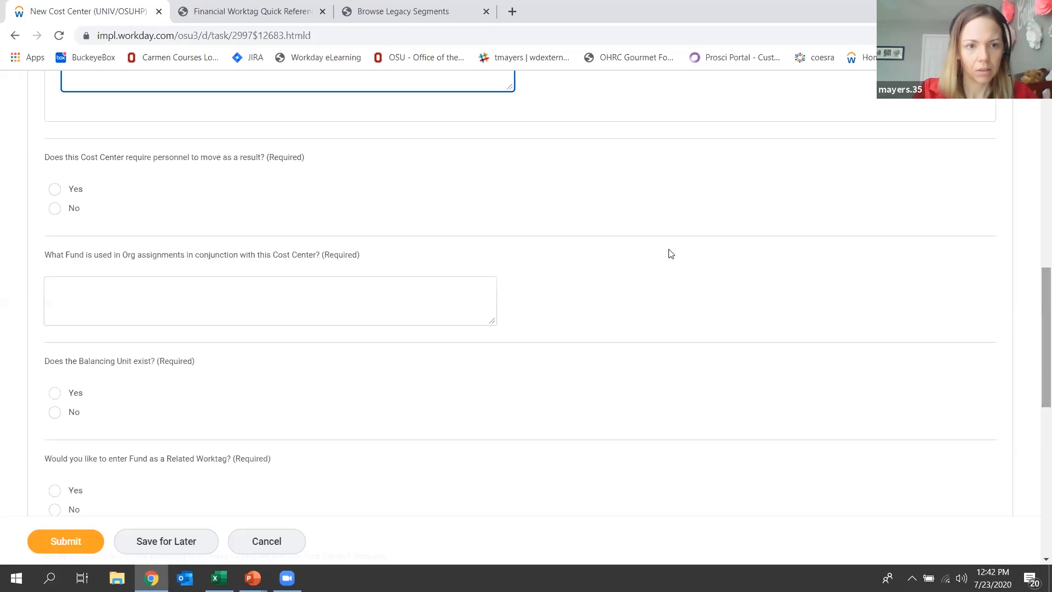
pyautogui.click(55, 192)
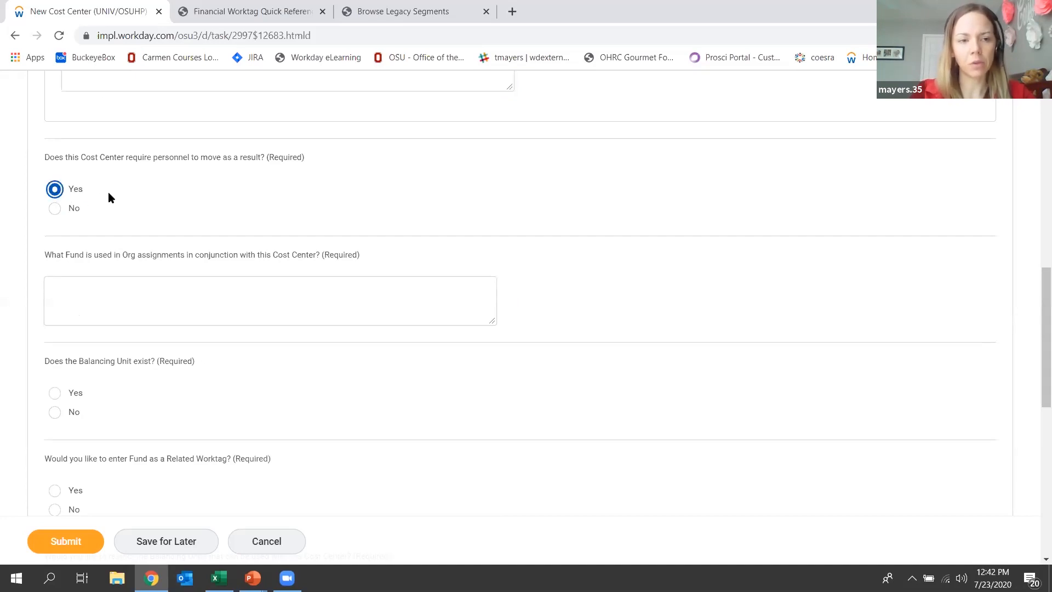
pyautogui.click(122, 292)
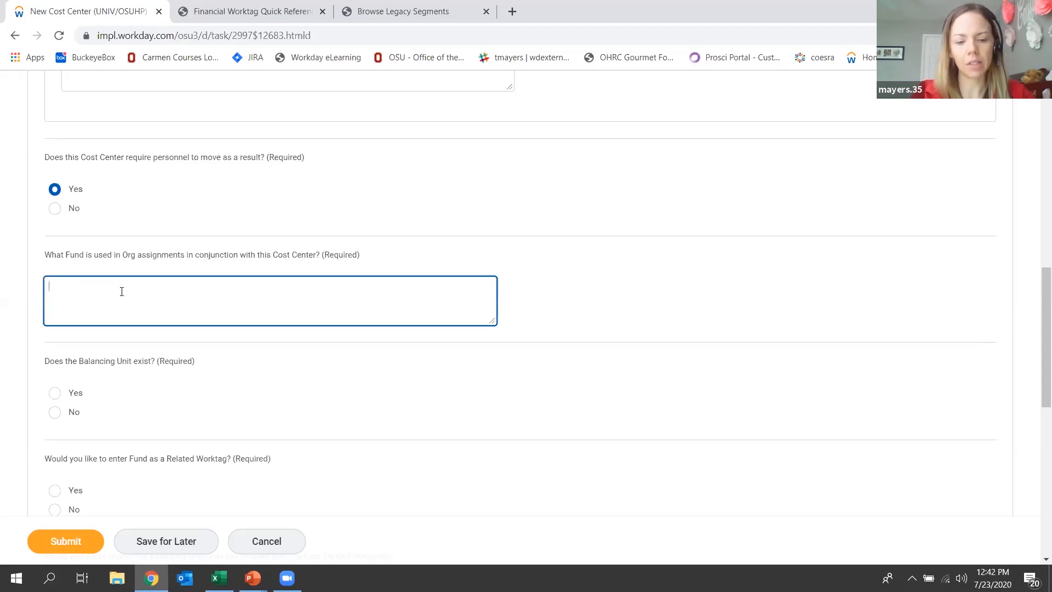
pyautogui.write('Gener')
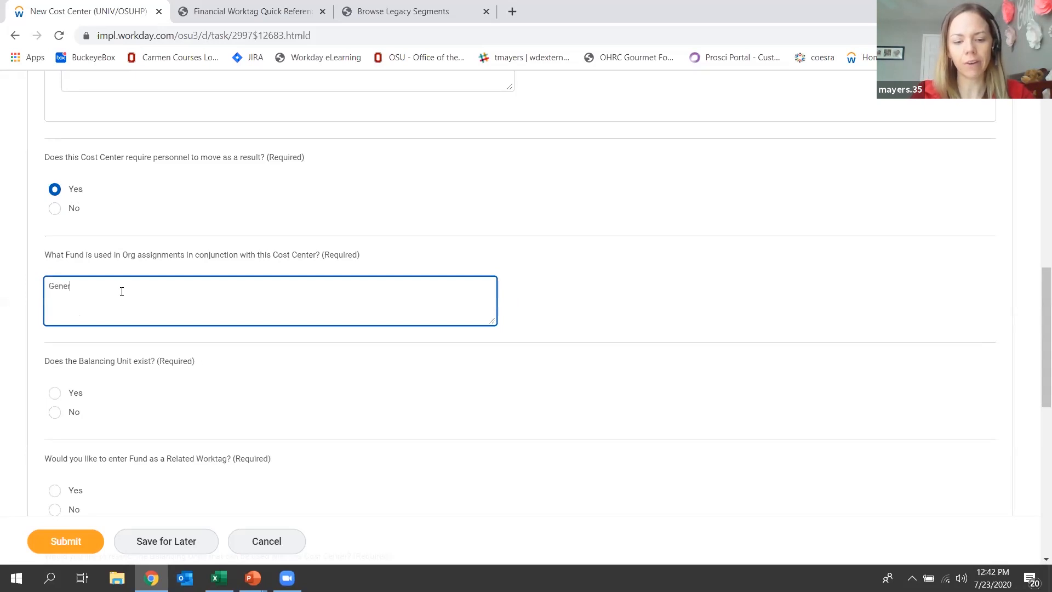
pyautogui.write('al Fund')
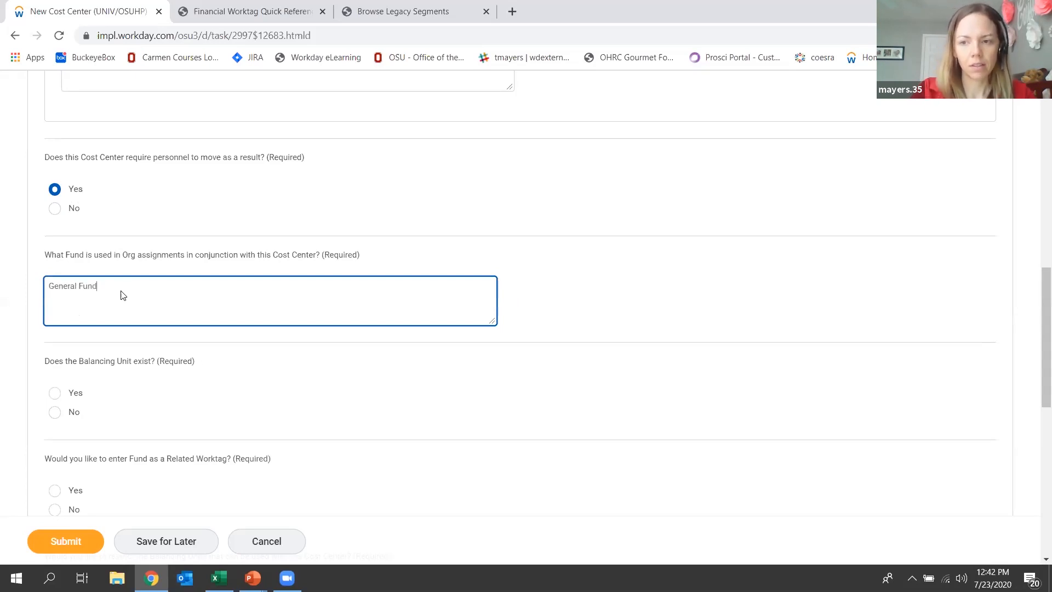
# Answer Yes to the Balancing Unit existing and provide "BL1167 Engineering General" as the existing Balancing Unit/Name.
pyautogui.moveTo(1036, 293); pyautogui.dragTo(1036, 336)
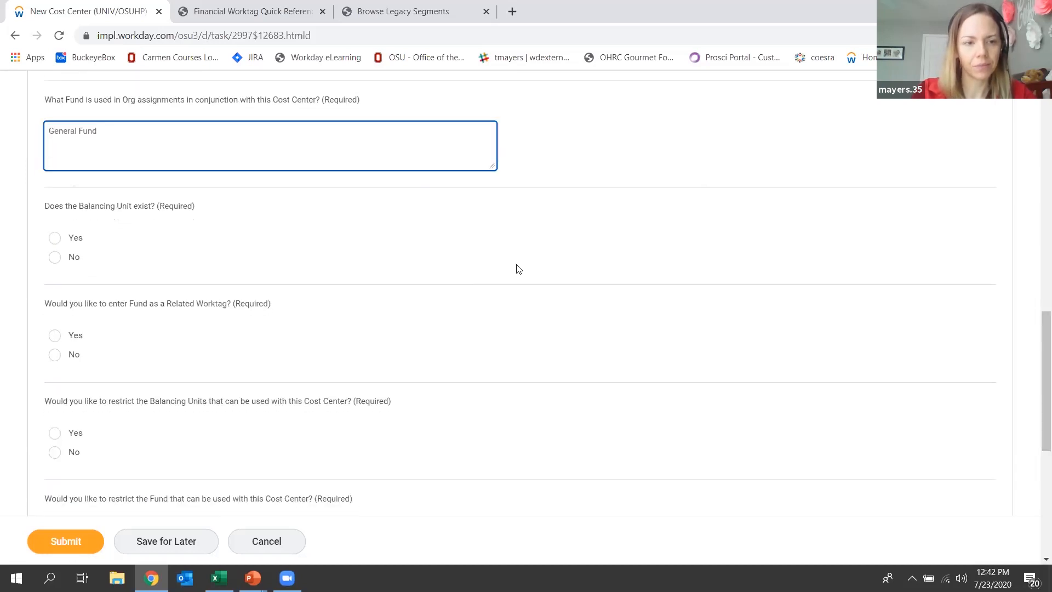
pyautogui.click(57, 243)
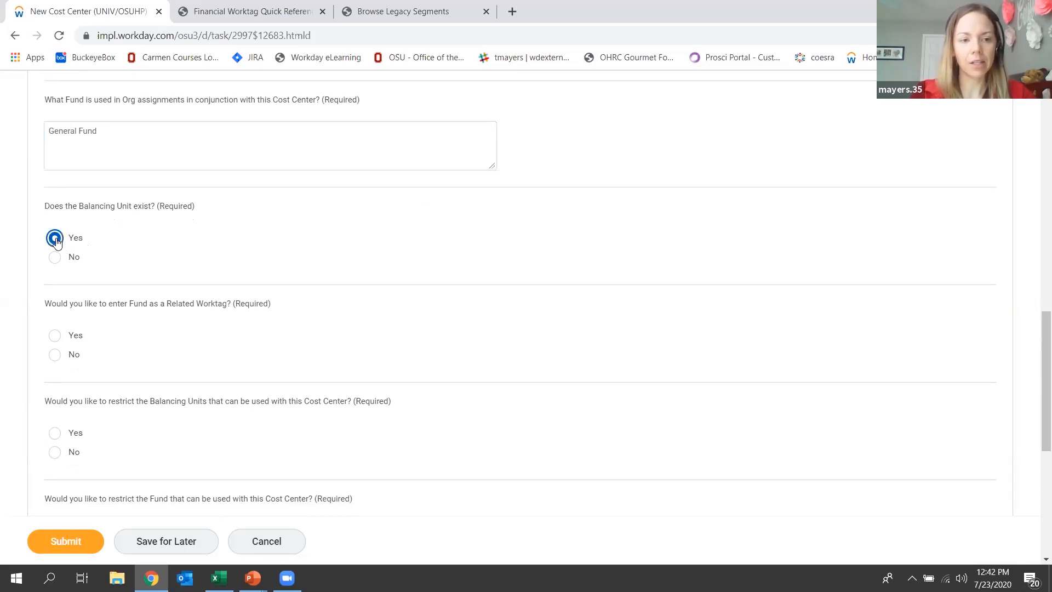
pyautogui.click(138, 353)
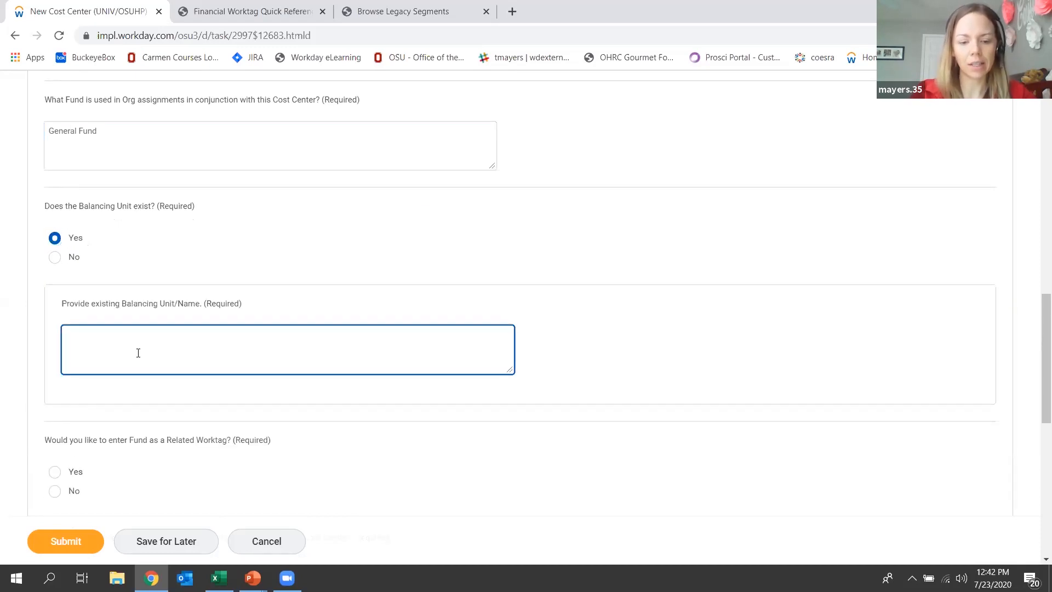
pyautogui.write('BL')
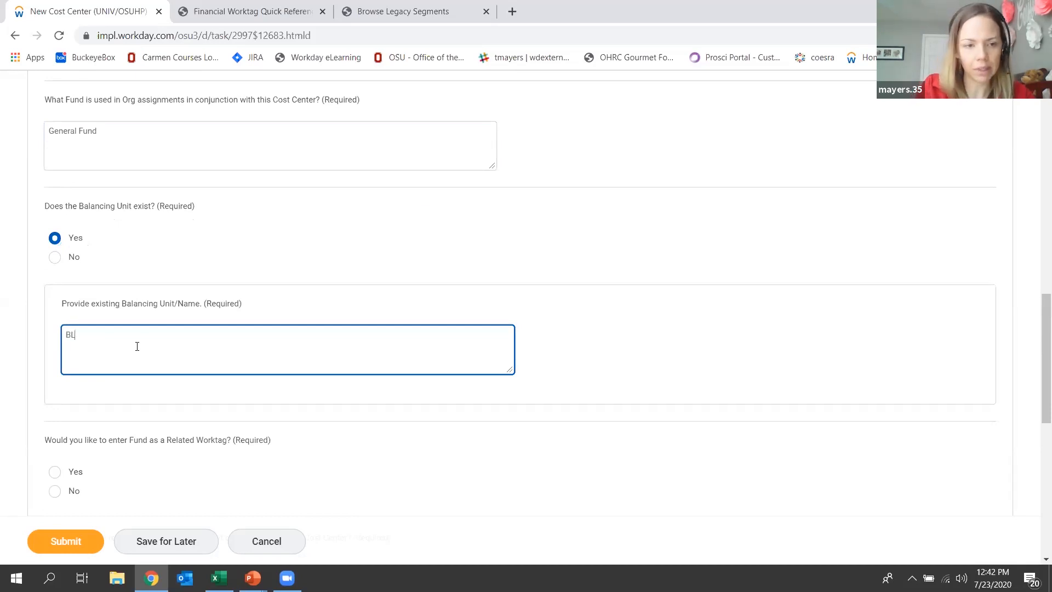
pyautogui.write('1167')
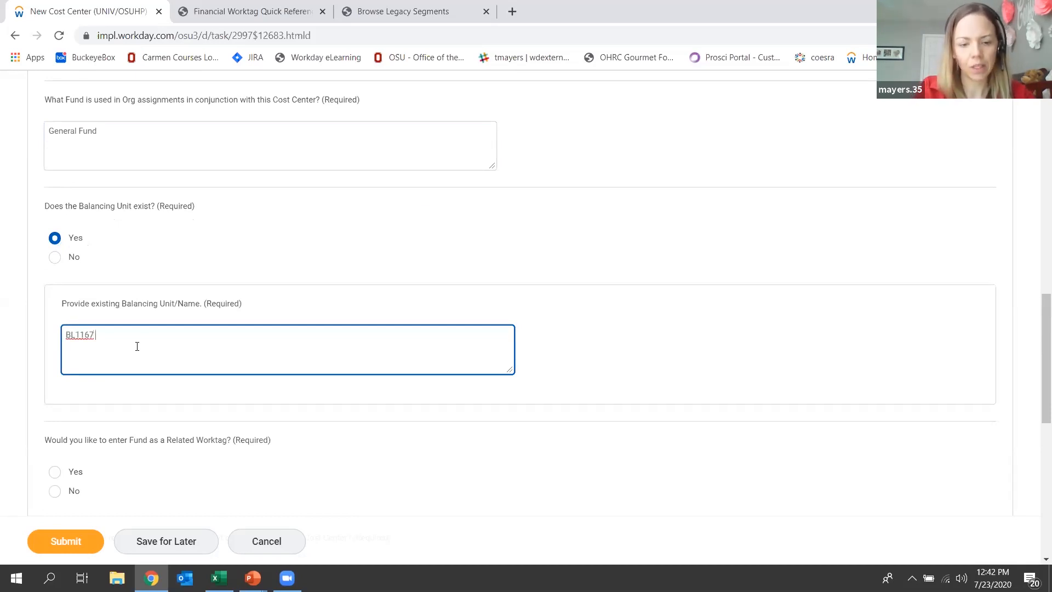
pyautogui.write(' E')
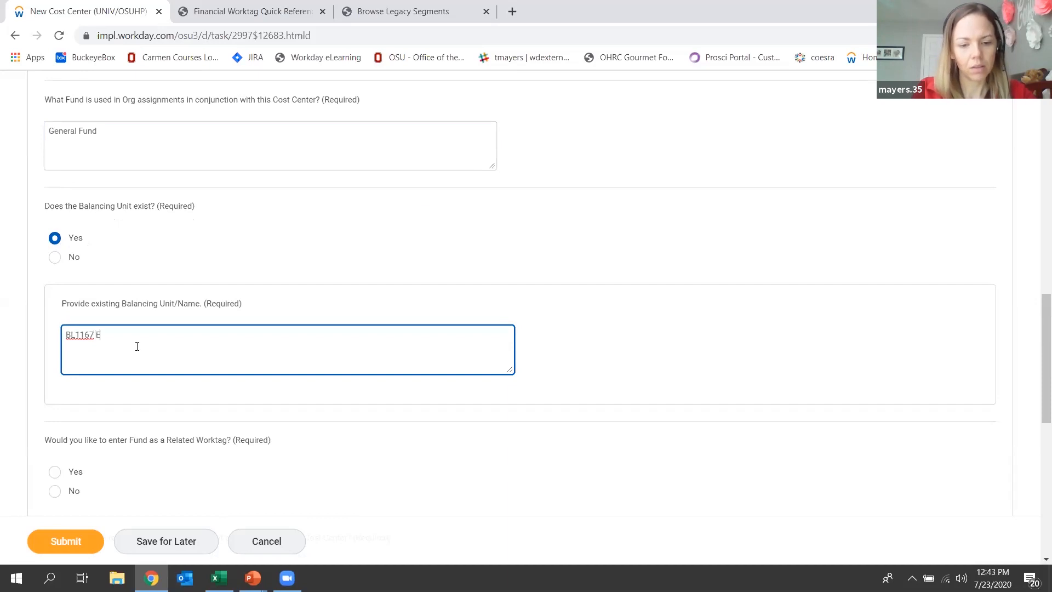
pyautogui.write('ngineering')
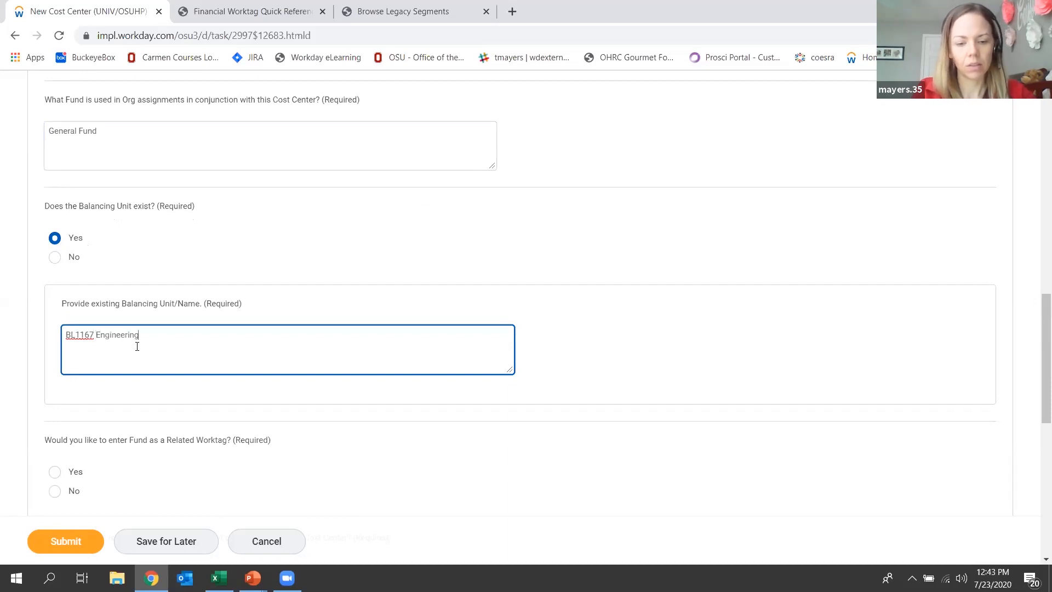
pyautogui.write(' General')
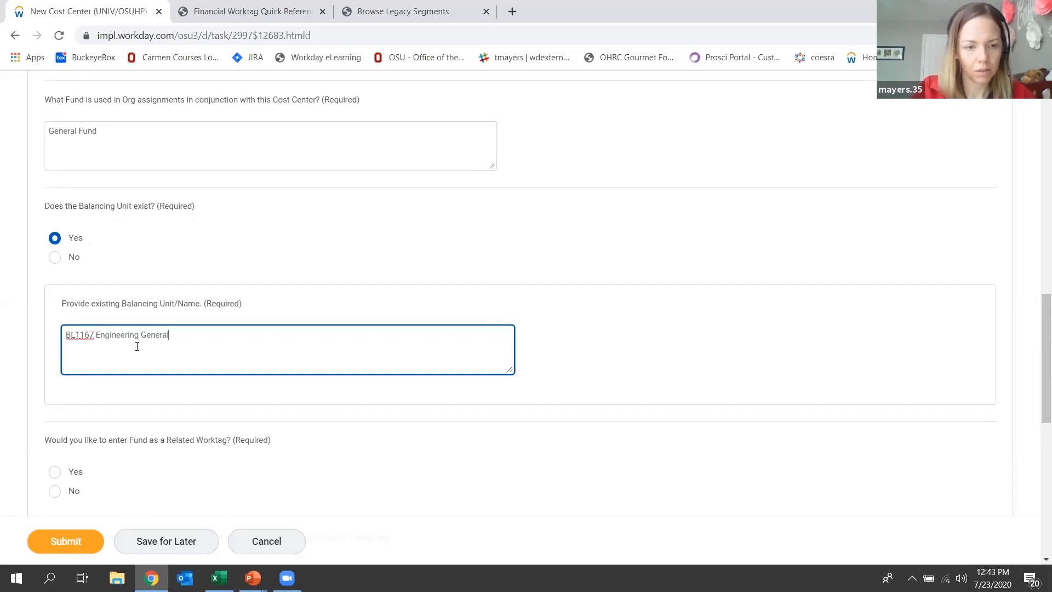
# Decline entering Fund as a Related Worktag and restrict the Balancing Units, giving "BL1167" as the allowed worktag.
pyautogui.moveTo(1036, 320); pyautogui.dragTo(1034, 409)
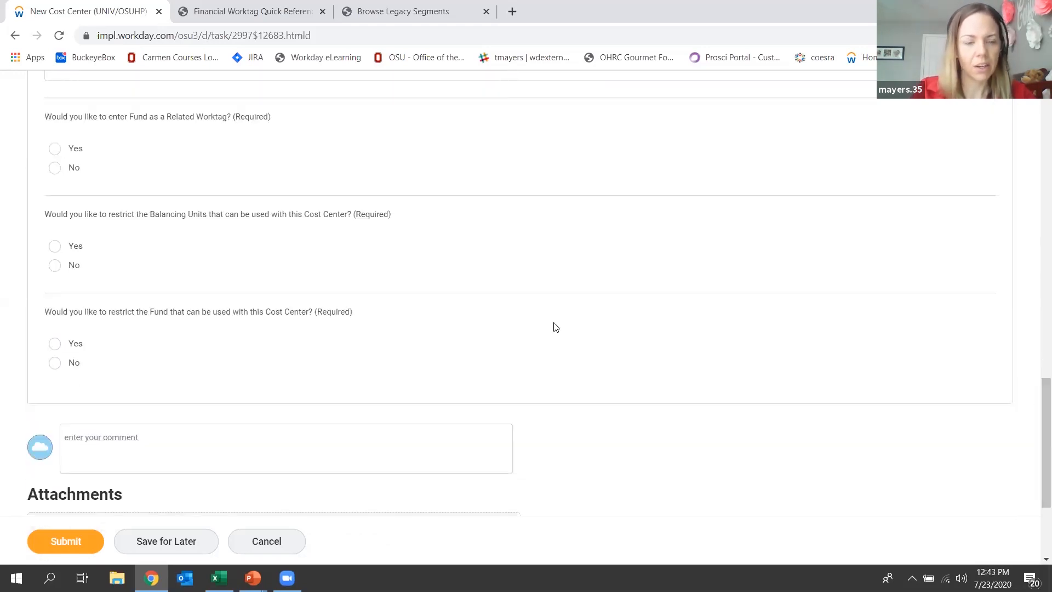
pyautogui.click(56, 169)
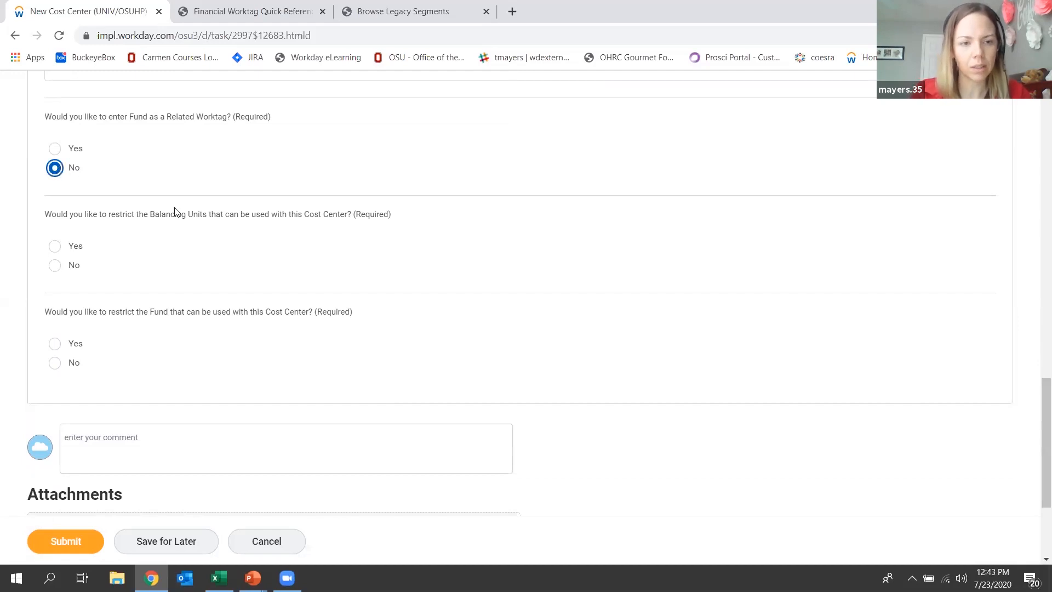
pyautogui.click(58, 250)
pyautogui.click(130, 360)
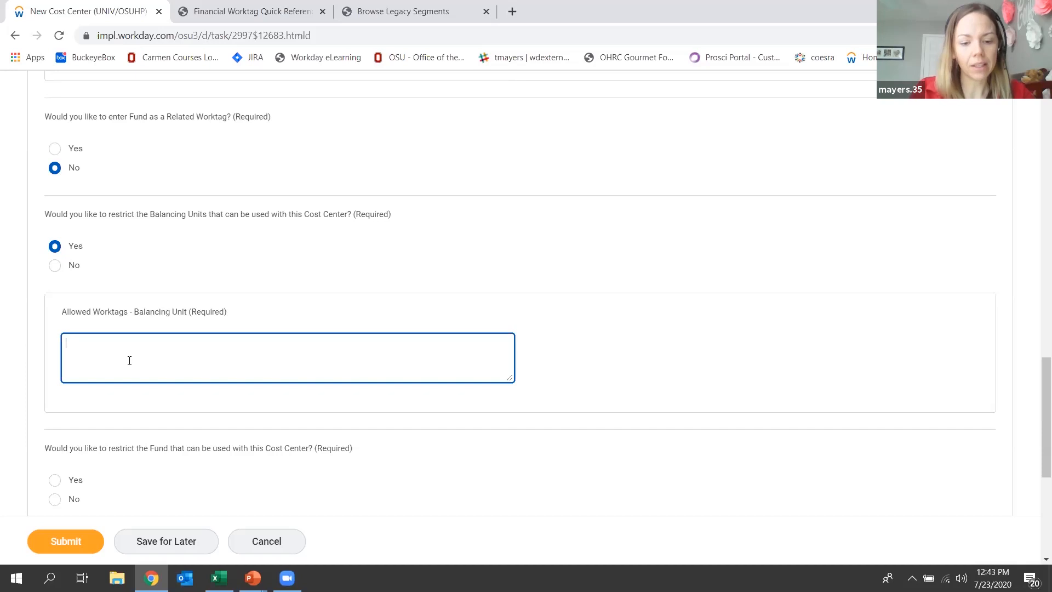
pyautogui.write('BL')
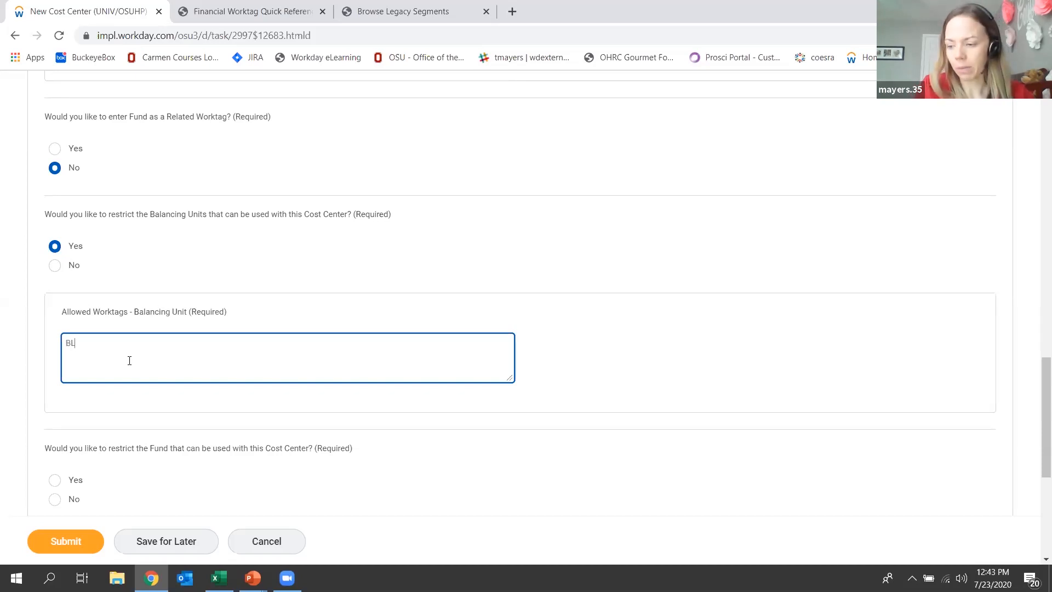
pyautogui.write('1167')
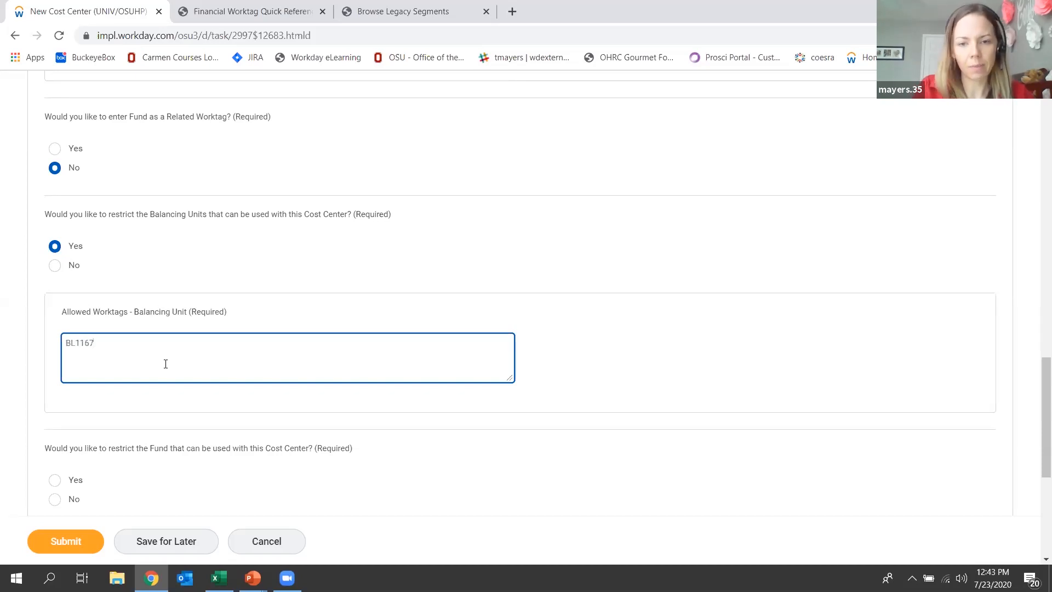
pyautogui.click(580, 334)
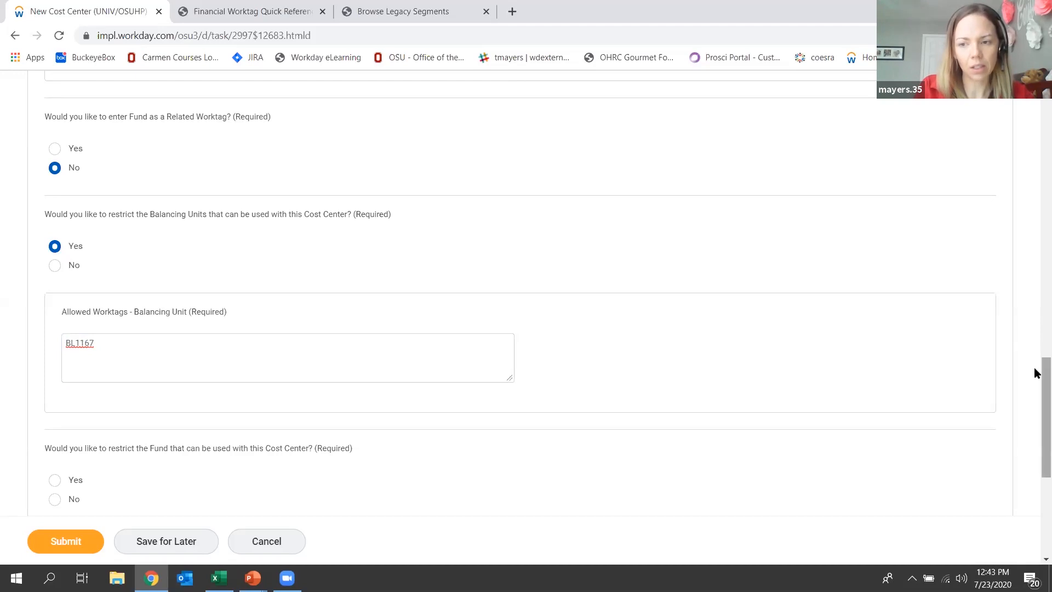
# Answer No to restricting the Fund used with this Cost Center and submit the request.
pyautogui.scroll(-4, 1037, 384)
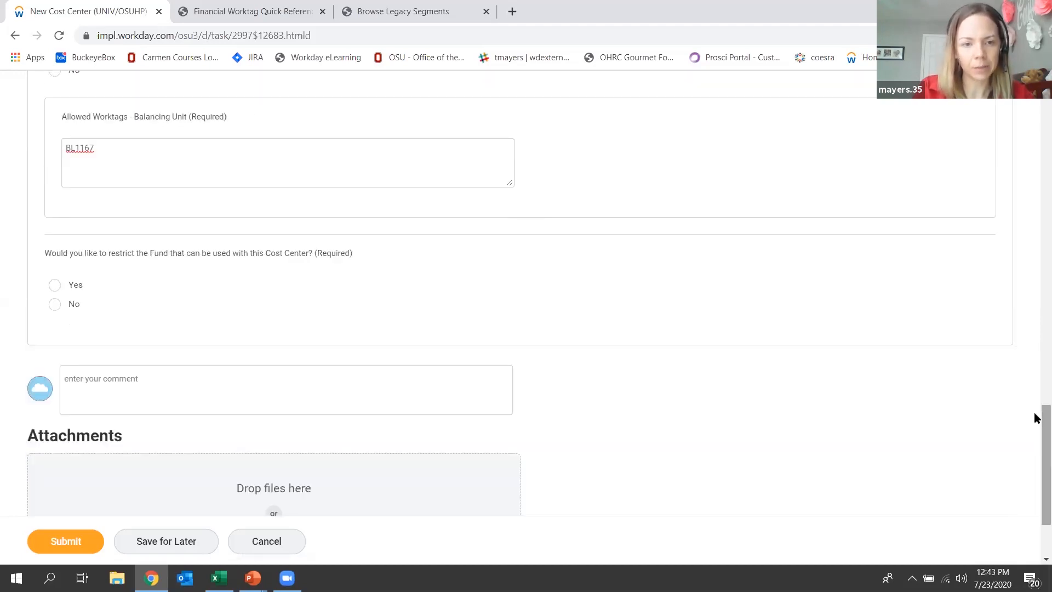
pyautogui.click(55, 305)
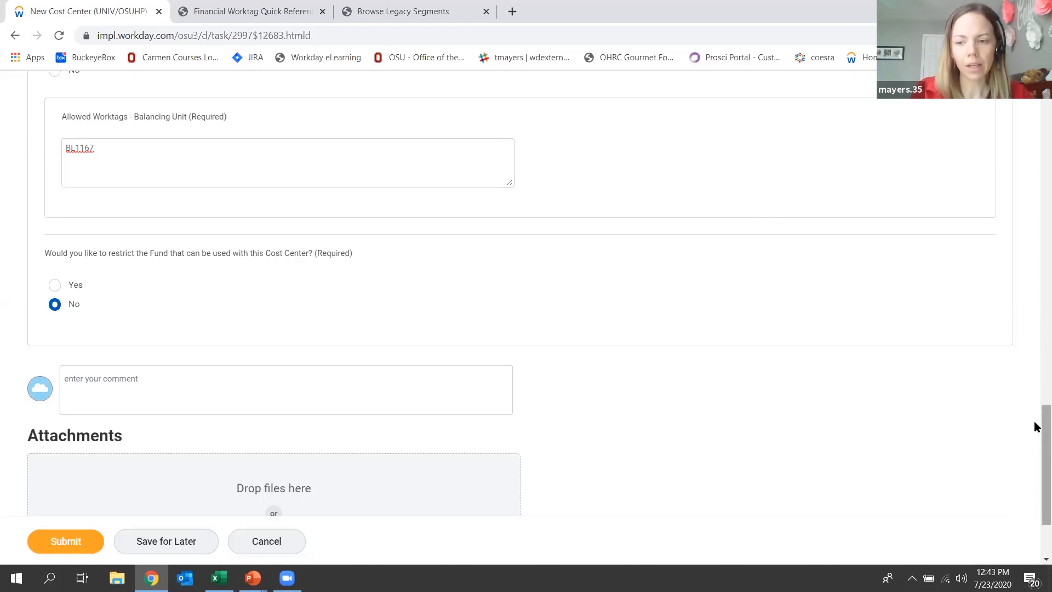
pyautogui.scroll(-2, 1035, 451)
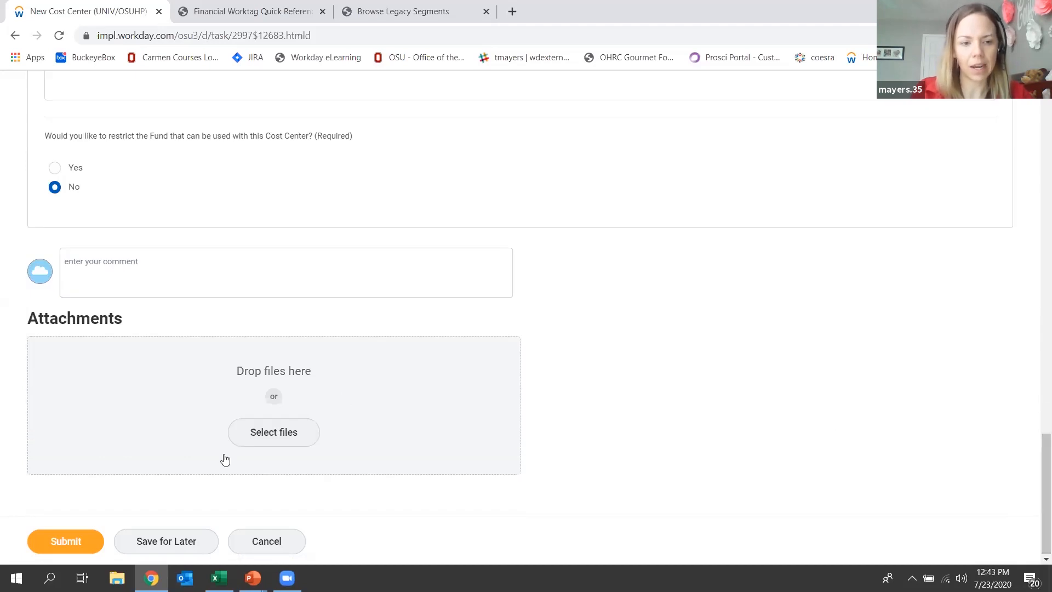
pyautogui.click(73, 542)
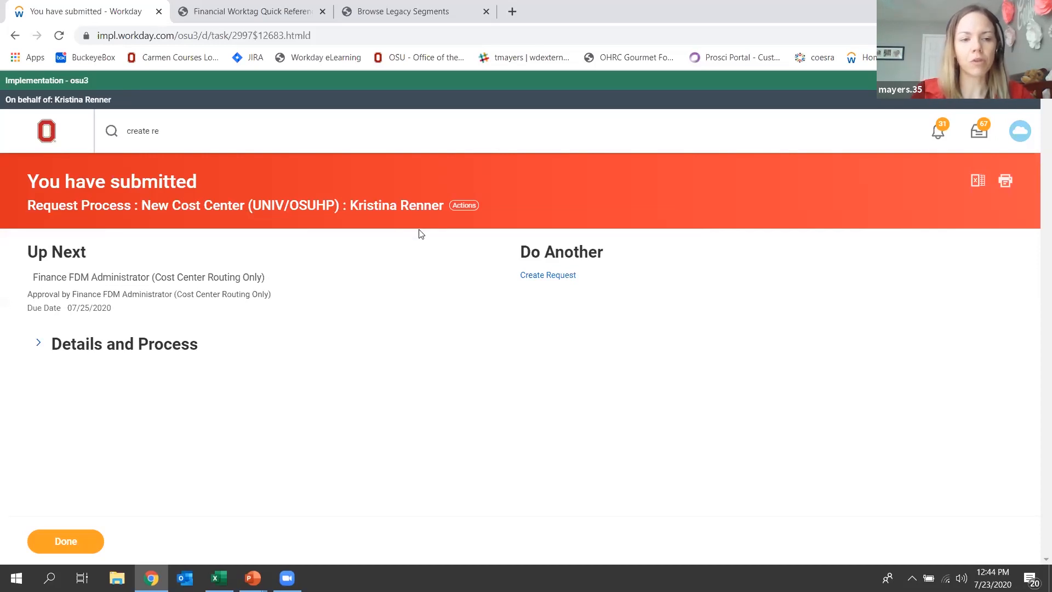
# Expand the submitted request's Details and Process section and review the questionnaire answers.
pyautogui.click(36, 347)
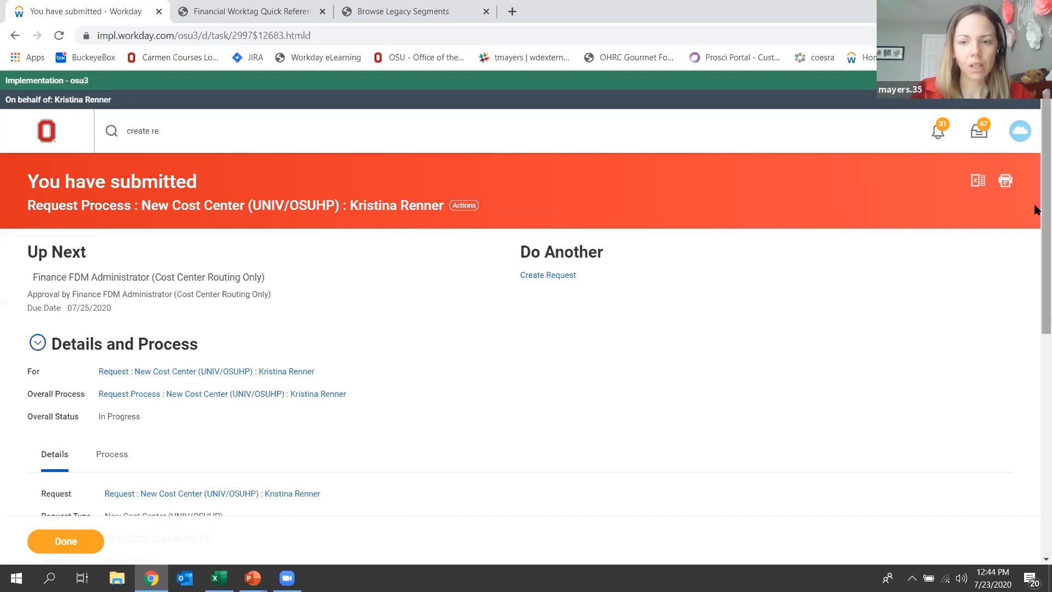
pyautogui.scroll(-1, 1036, 212)
pyautogui.scroll(-3, 1036, 247)
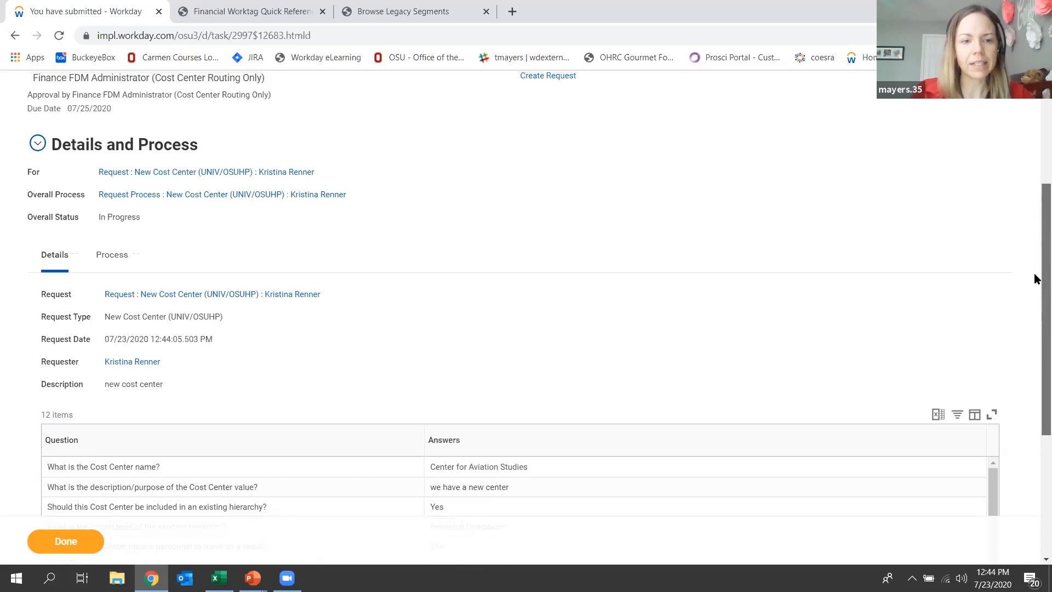
pyautogui.scroll(-1, 1036, 253)
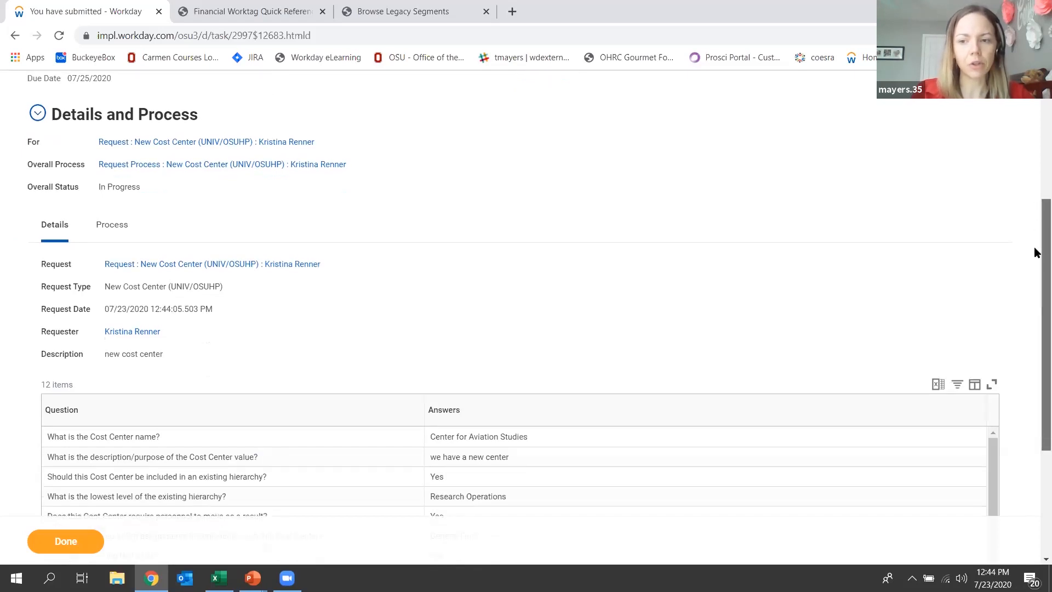
pyautogui.scroll(-4, 1036, 322)
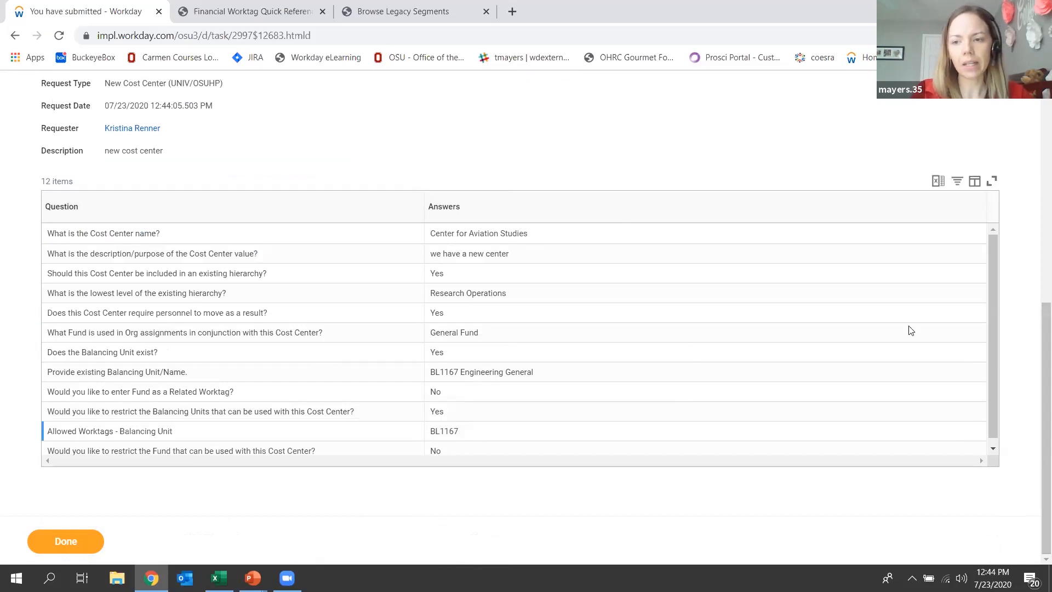
pyautogui.moveTo(996, 240); pyautogui.dragTo(1007, 289)
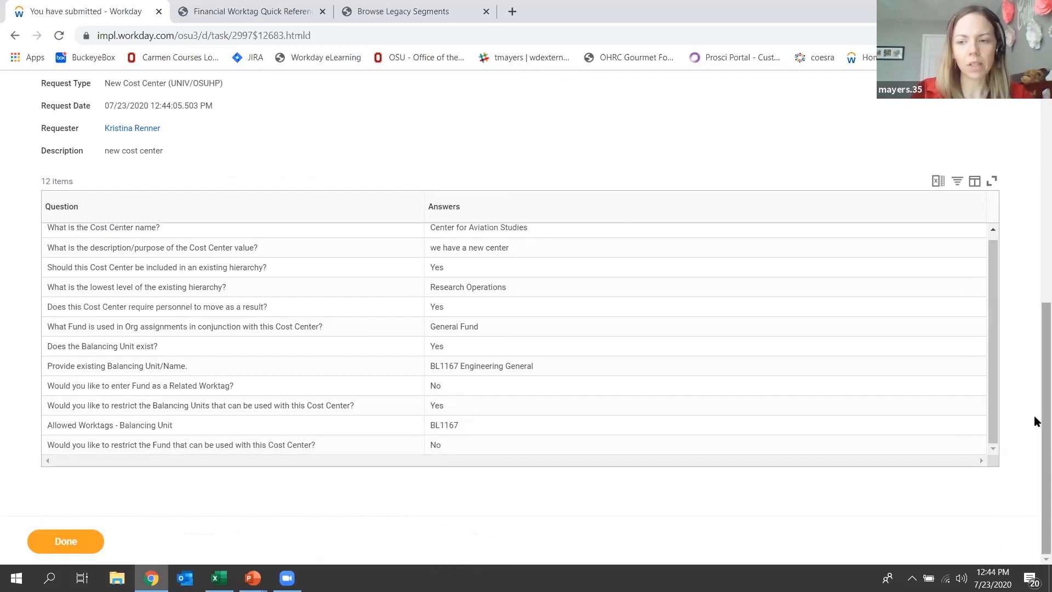
pyautogui.scroll(3, 1036, 381)
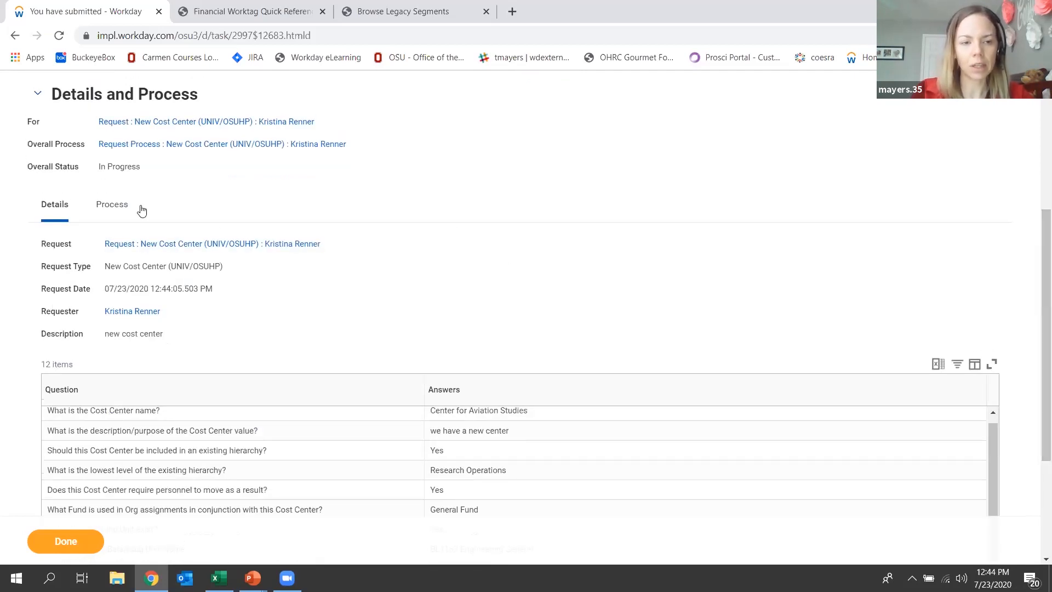
# Review the request's process history of approval steps and finish with the submission confirmation page.
pyautogui.click(105, 204)
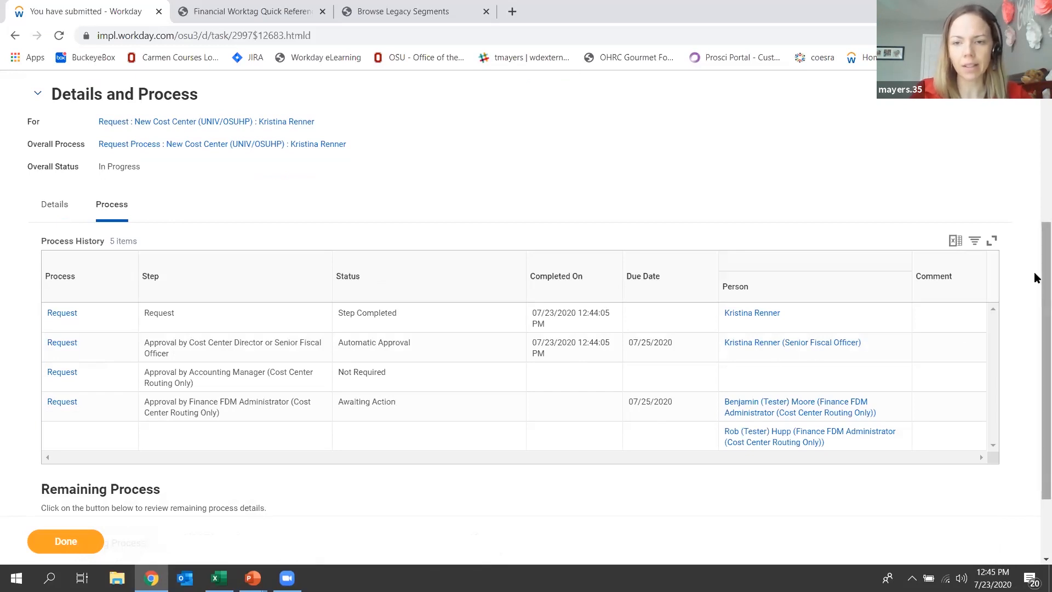
pyautogui.scroll(-2, 1034, 308)
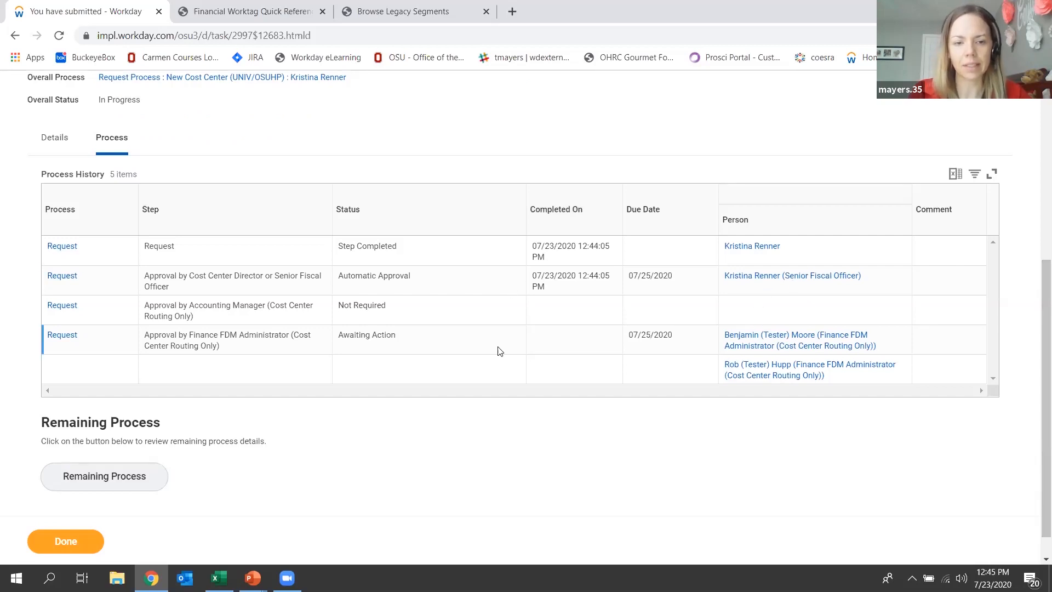
pyautogui.scroll(5, 1036, 344)
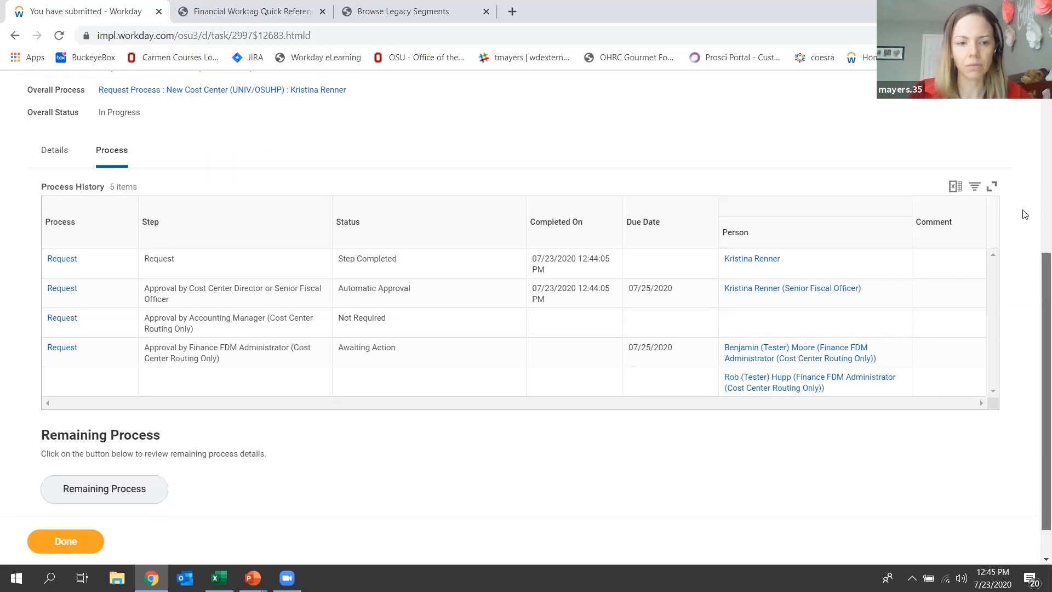
pyautogui.click(84, 540)
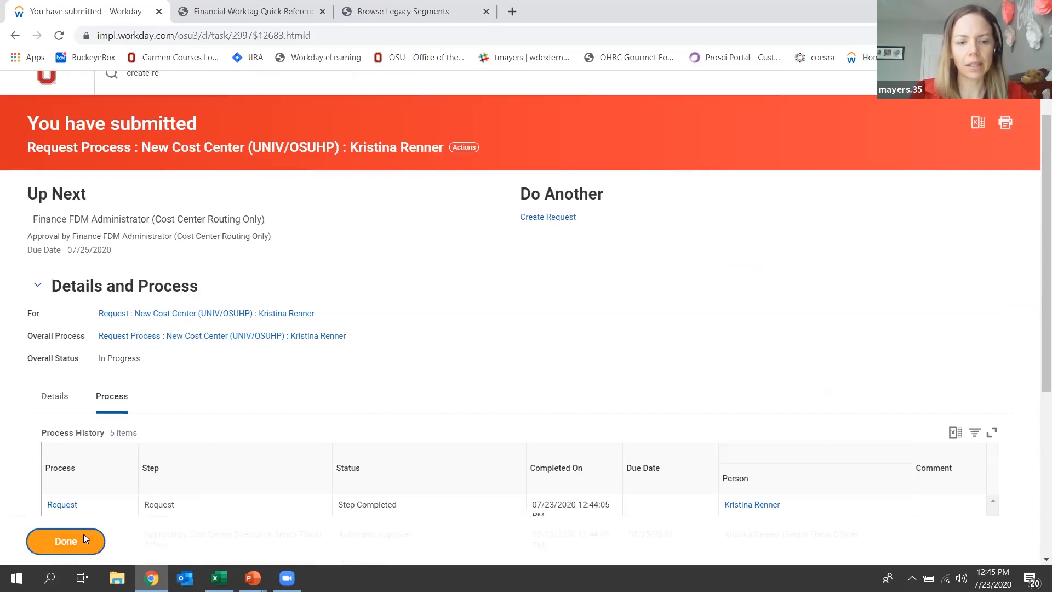